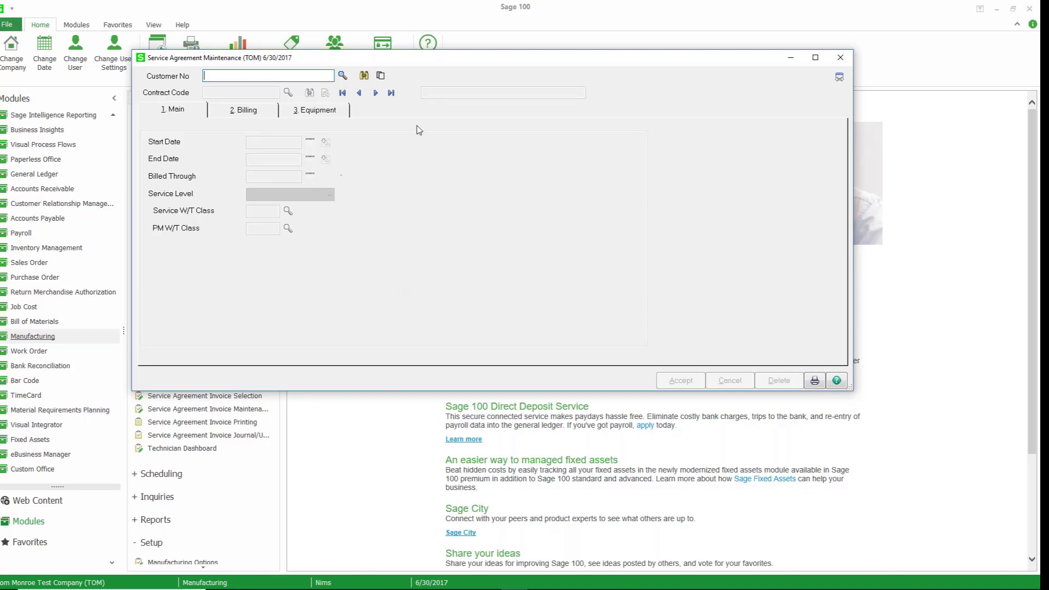
Open the CONT1 Platinum Contract service agreement from the service agreement list.
click(364, 76)
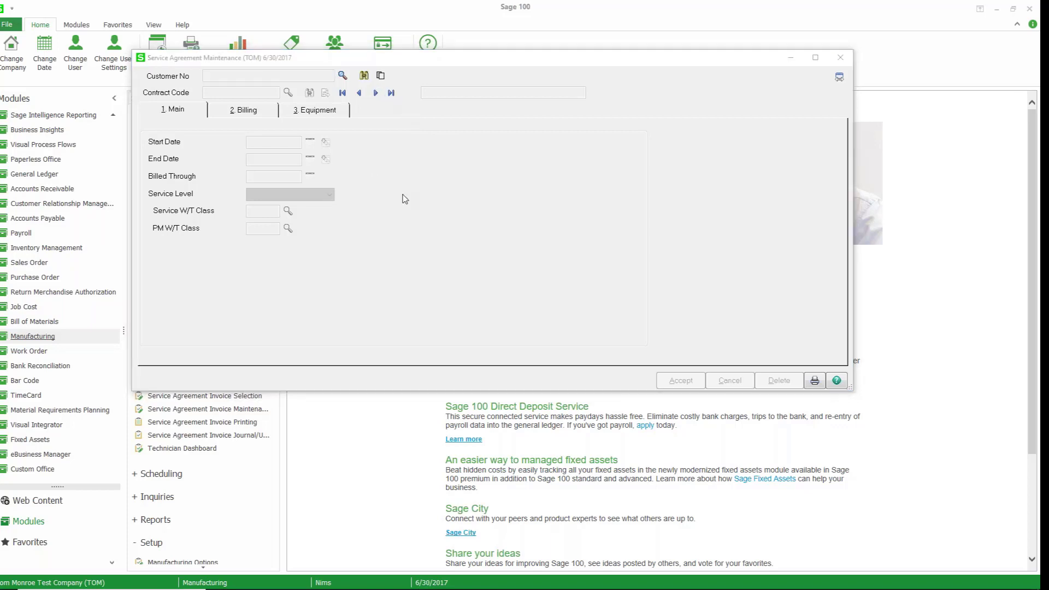
click(404, 195)
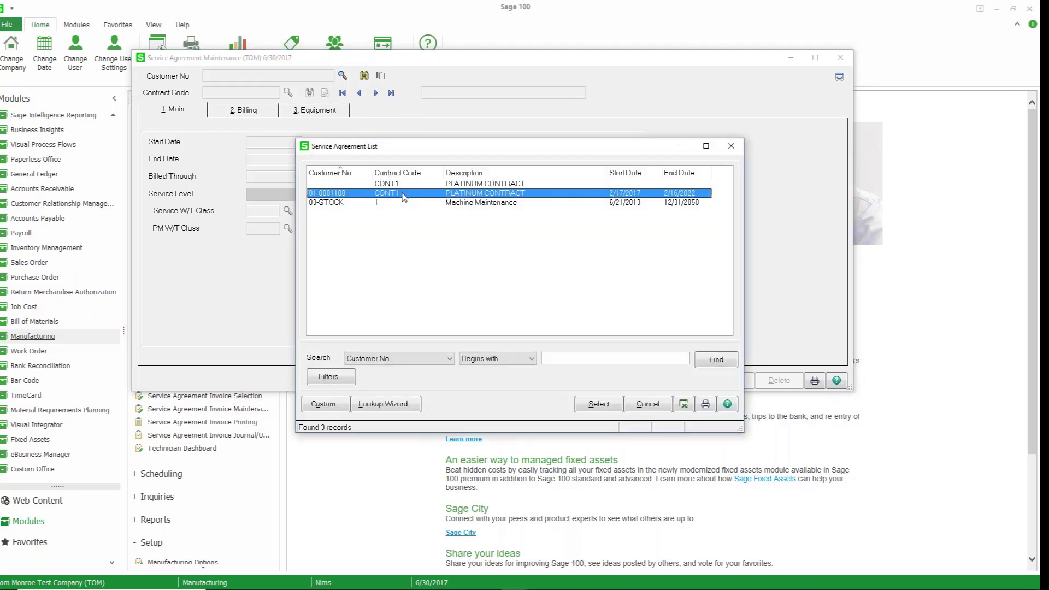
double_click(405, 194)
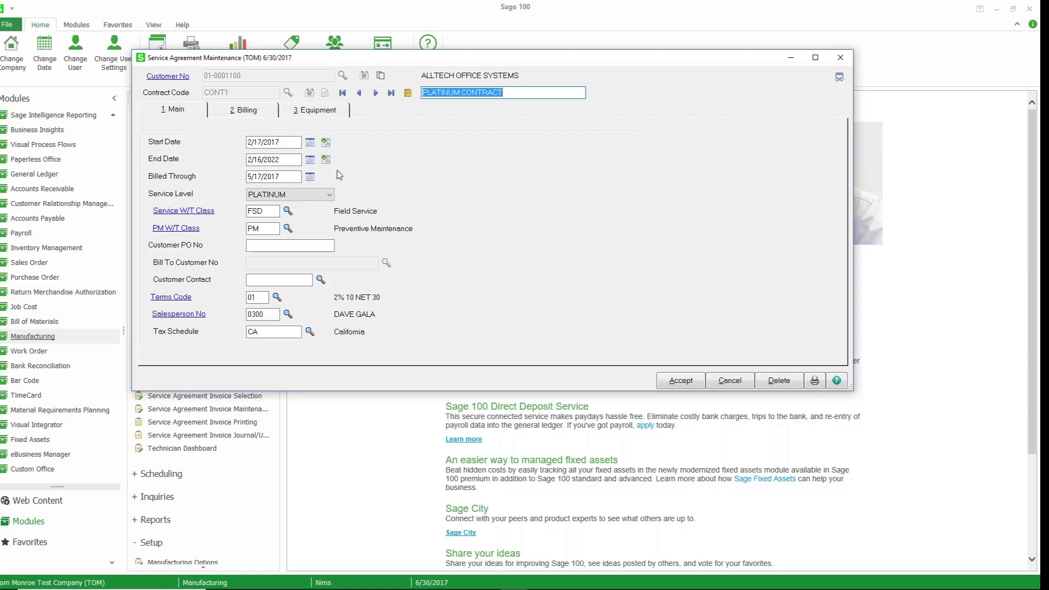
Review the service level choices and the service work ticket class on the agreement's Main tab.
click(305, 195)
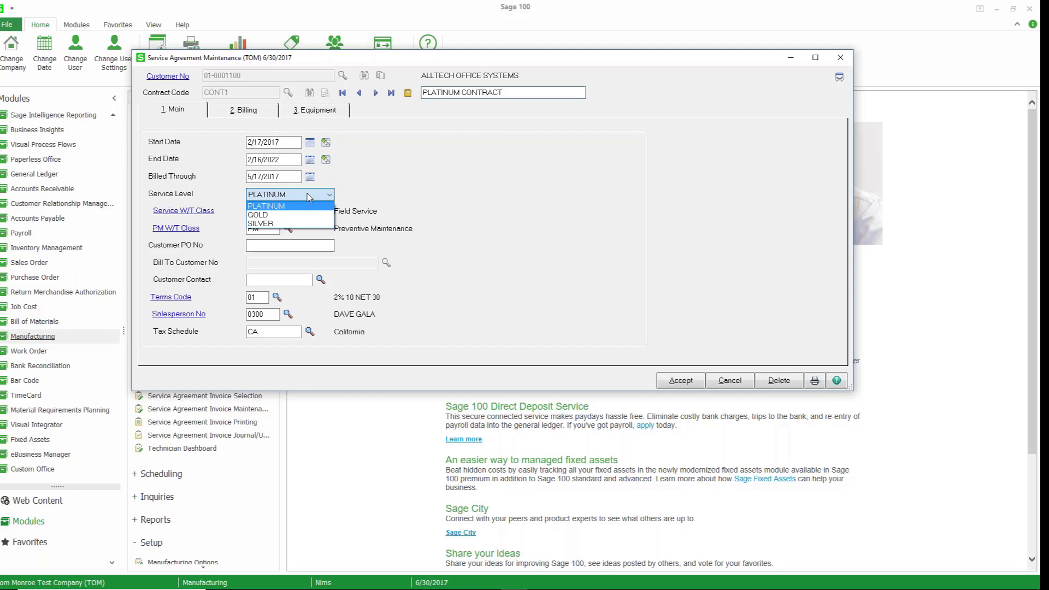
click(372, 184)
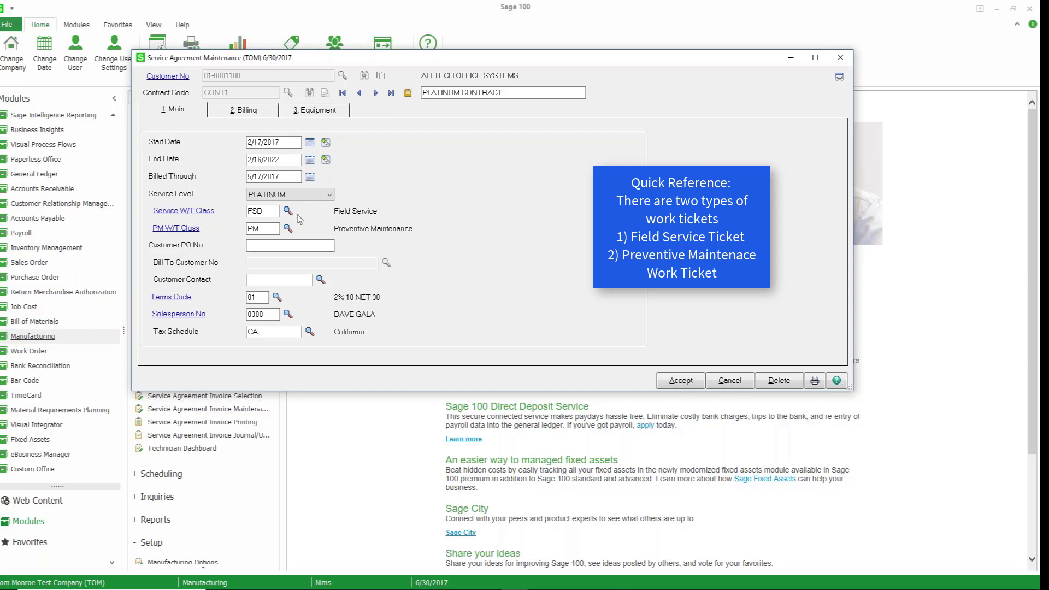
double_click(271, 210)
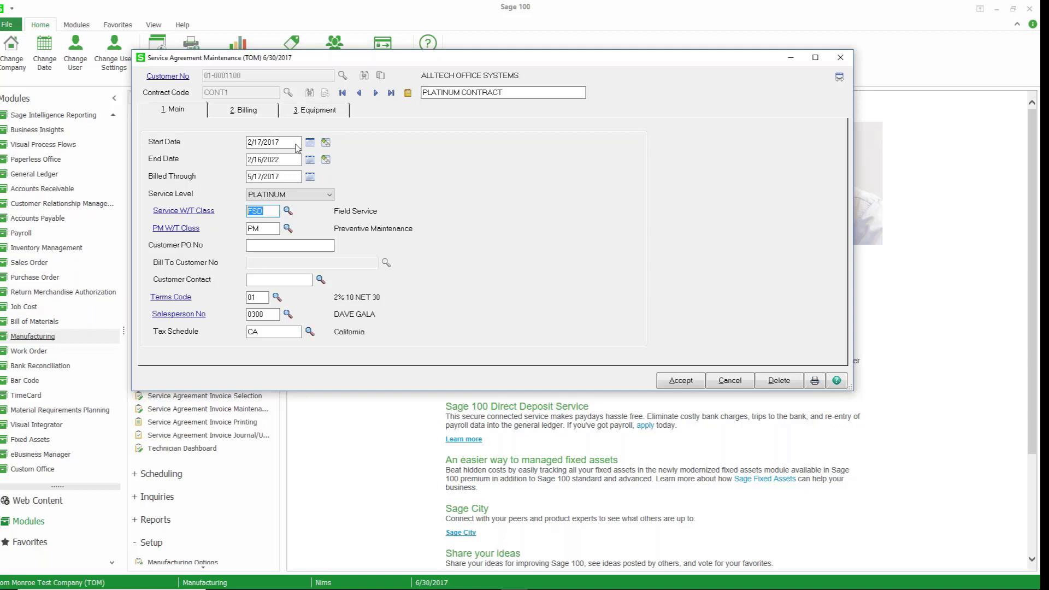
Set the agreement's billing type to Prepaid.
click(266, 113)
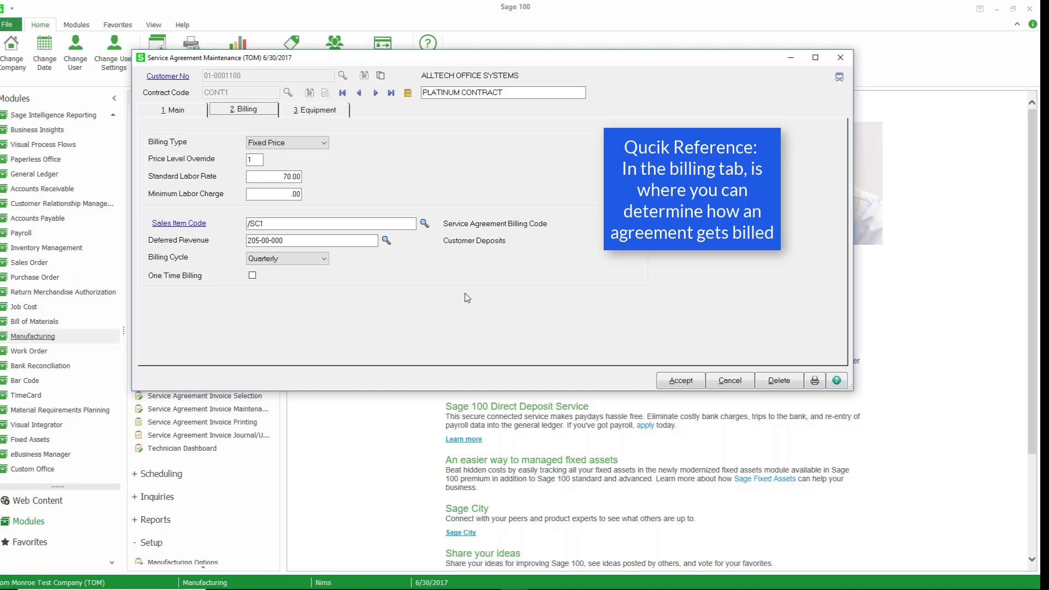
click(322, 143)
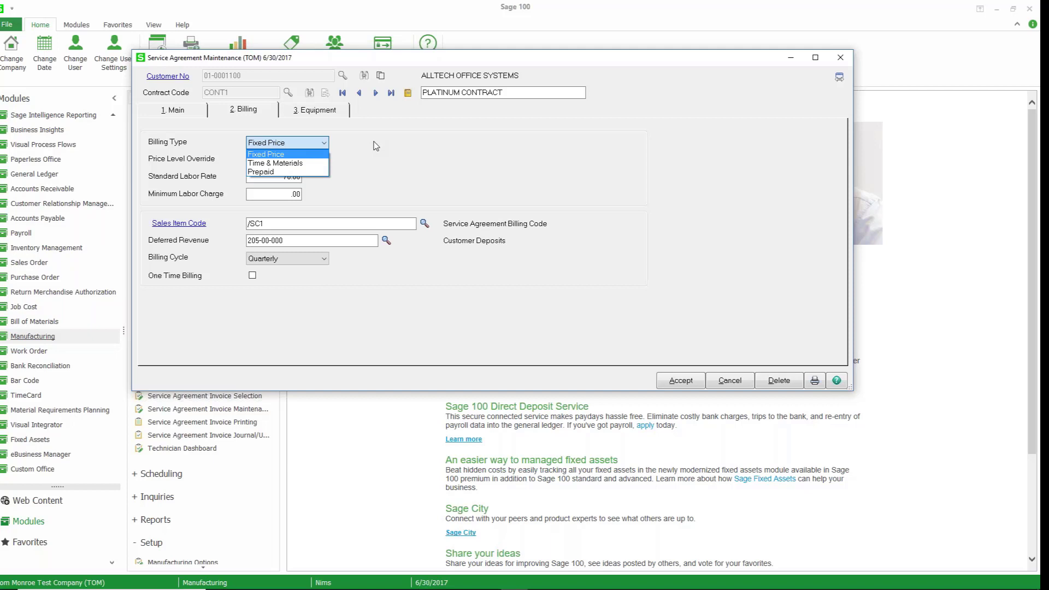
click(306, 173)
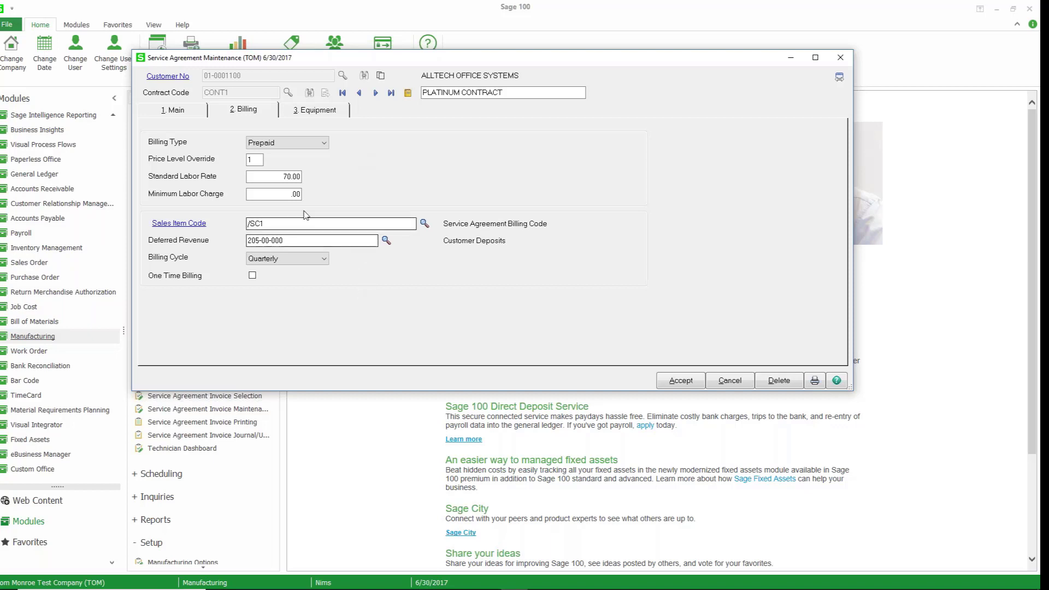
Check the deferred revenue account, then open the PM detail for the C-SYS-00300 custom server equipment line.
drag(296, 241, 244, 243)
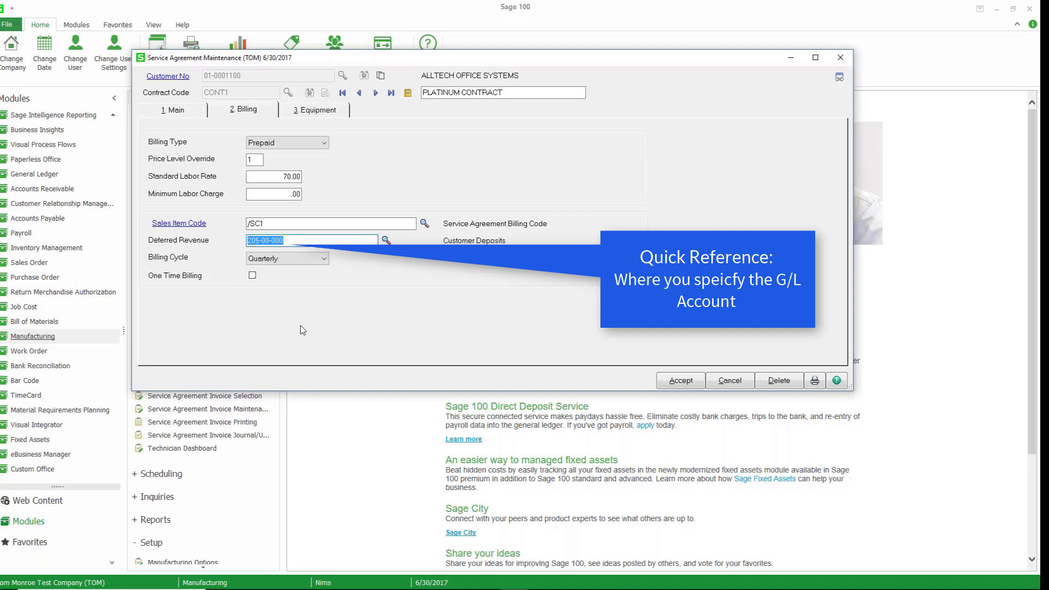
click(347, 112)
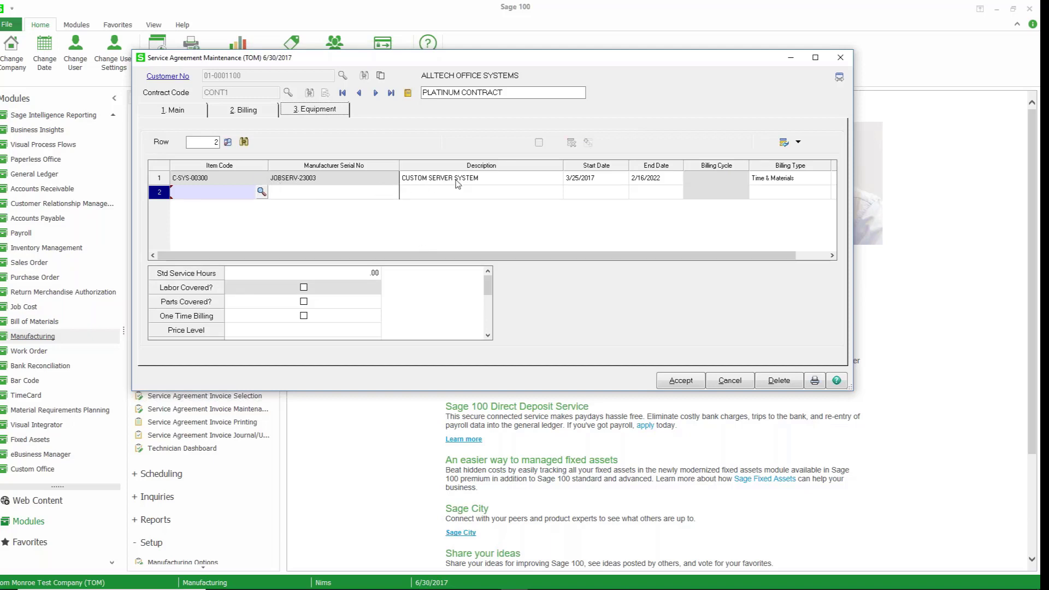
click(365, 179)
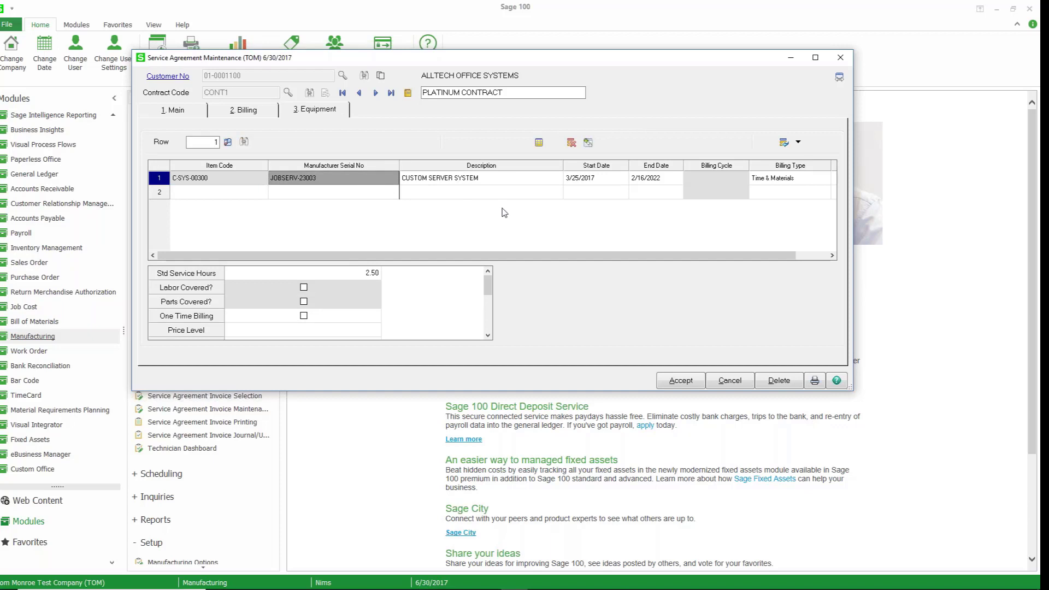
click(538, 142)
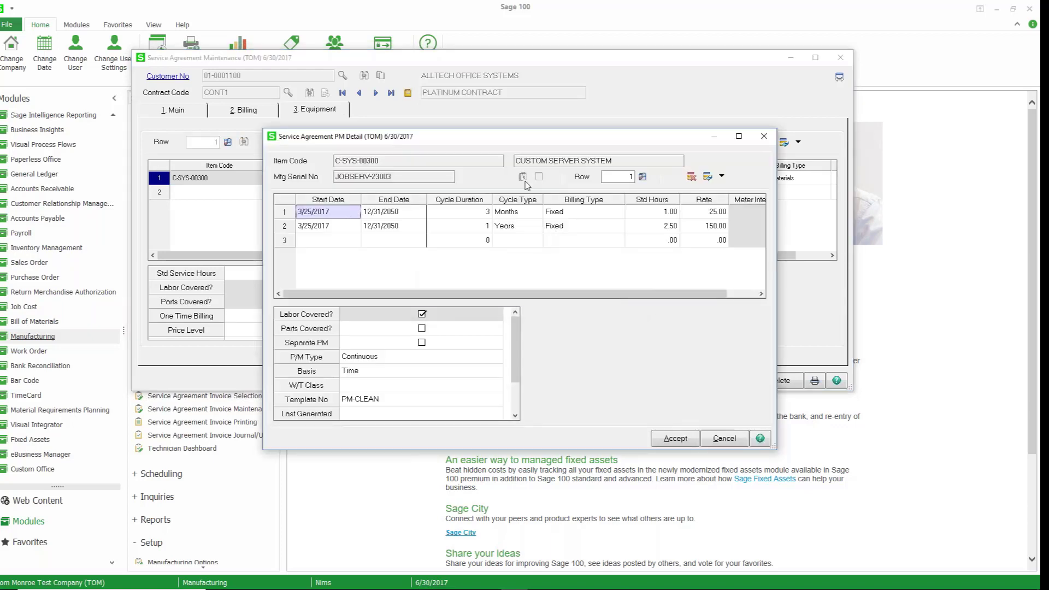
Move and enlarge the PM detail window to inspect the preventive maintenance schedule lines.
drag(471, 131, 333, 106)
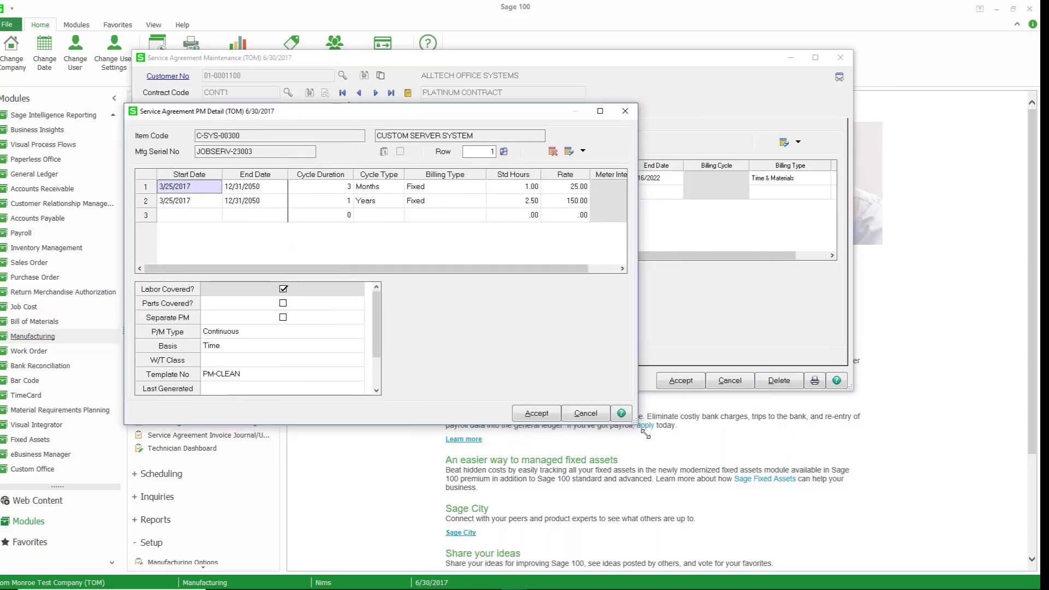
drag(635, 426, 881, 499)
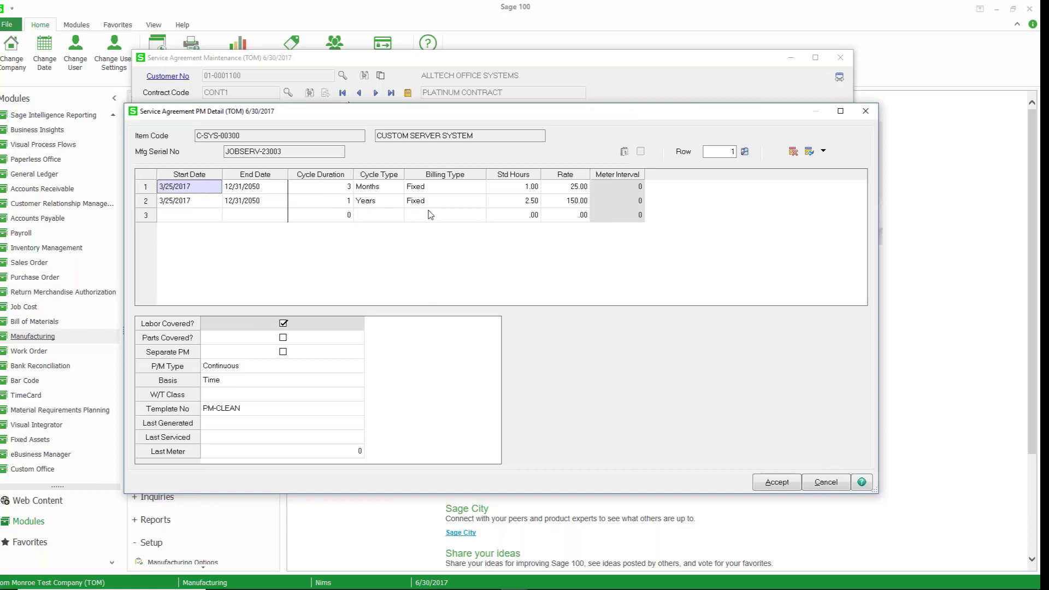
click(440, 192)
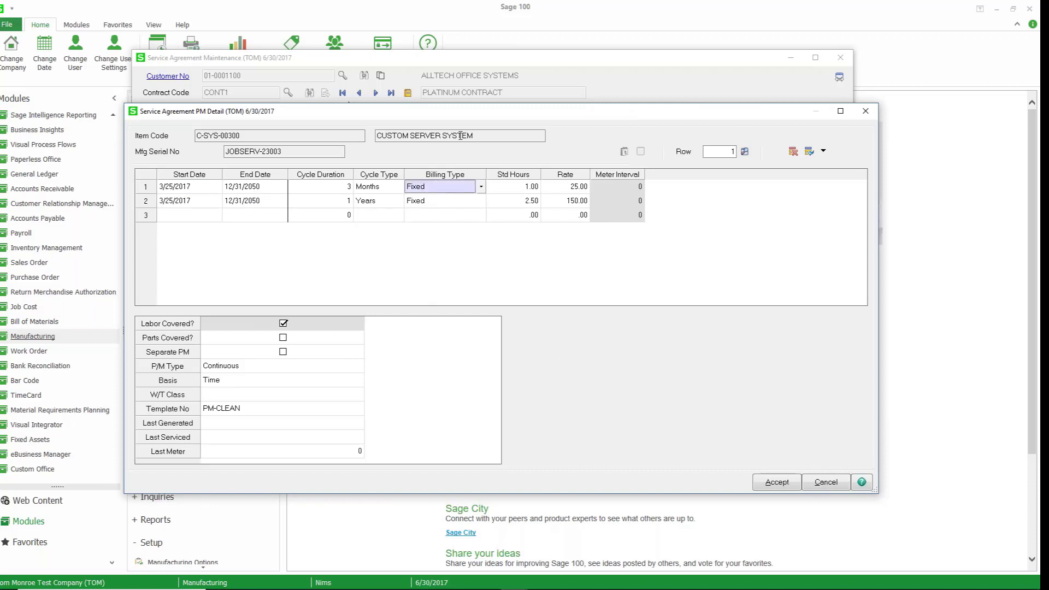
drag(457, 116, 452, 190)
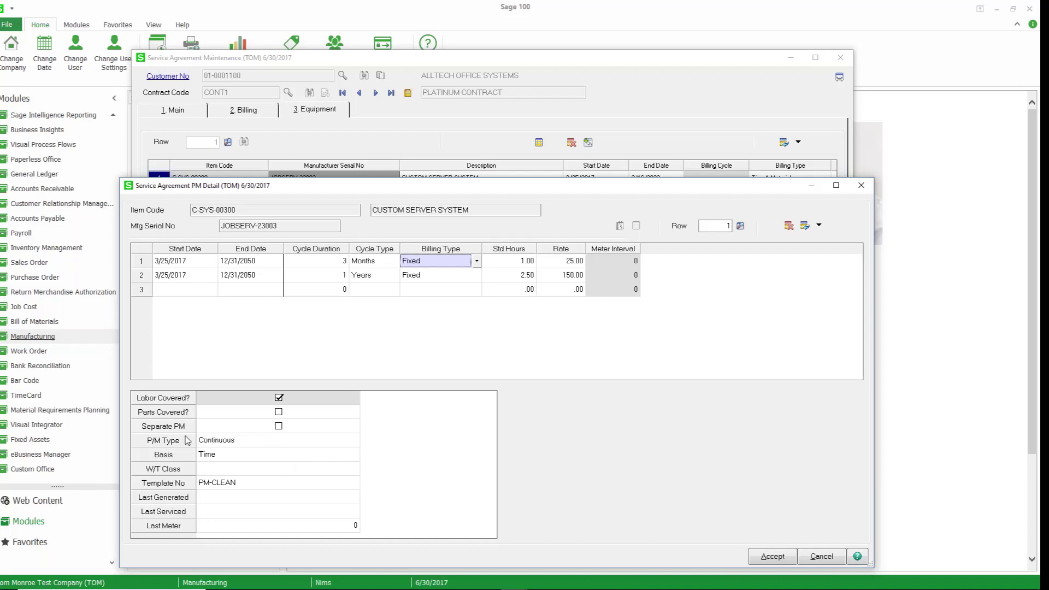
Review the P/M type, basis and template options for each PM schedule line, then close the PM detail.
click(286, 441)
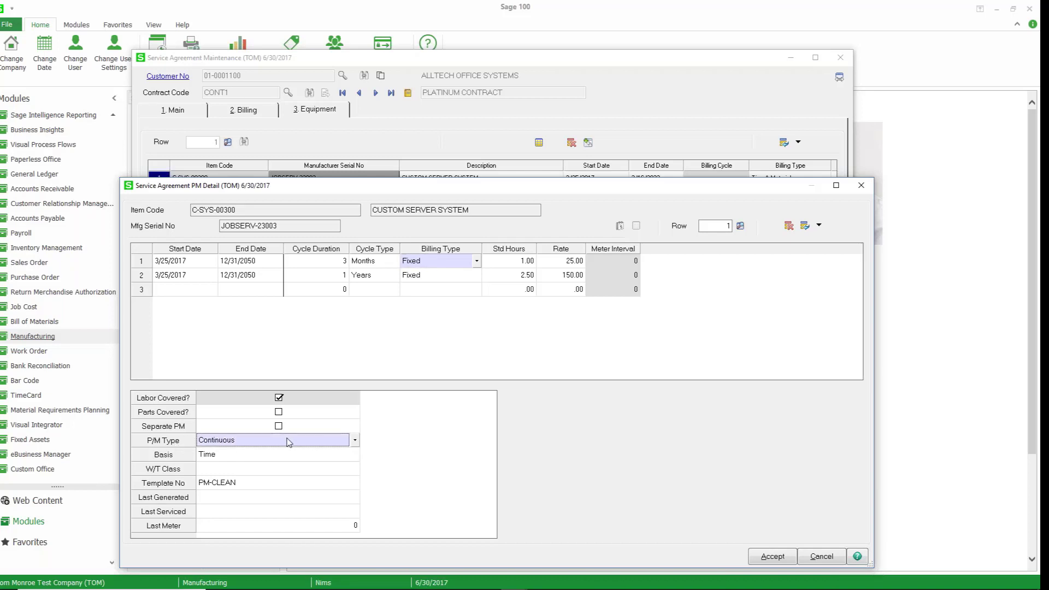
click(354, 441)
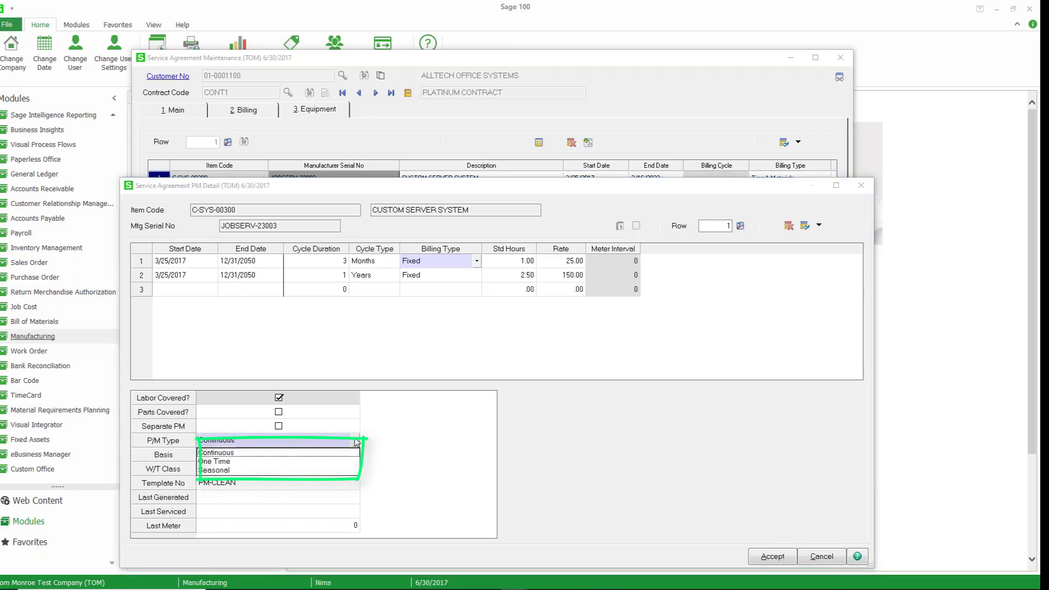
click(351, 453)
click(355, 456)
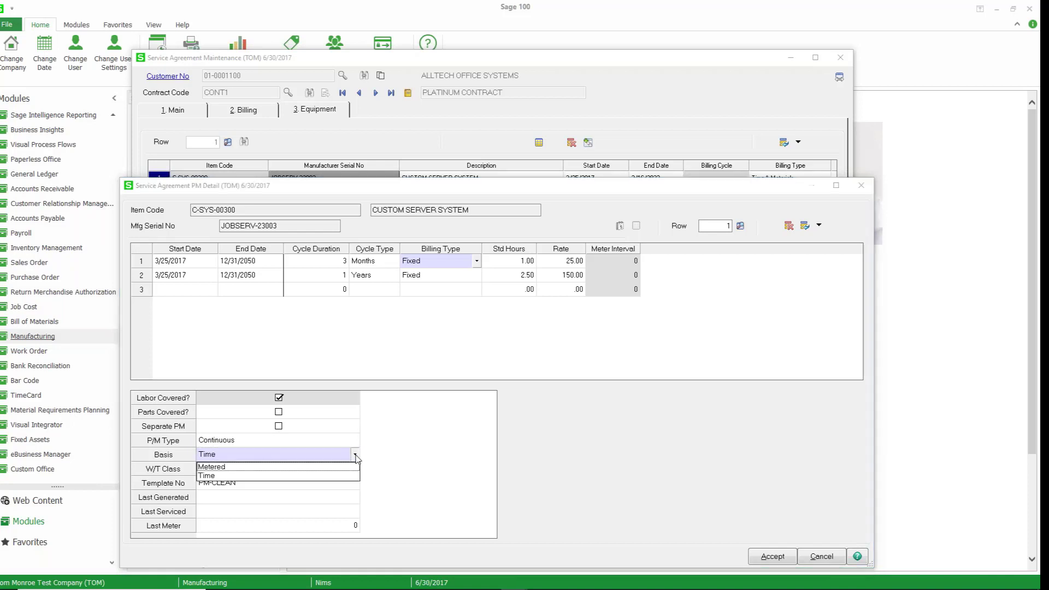
click(328, 461)
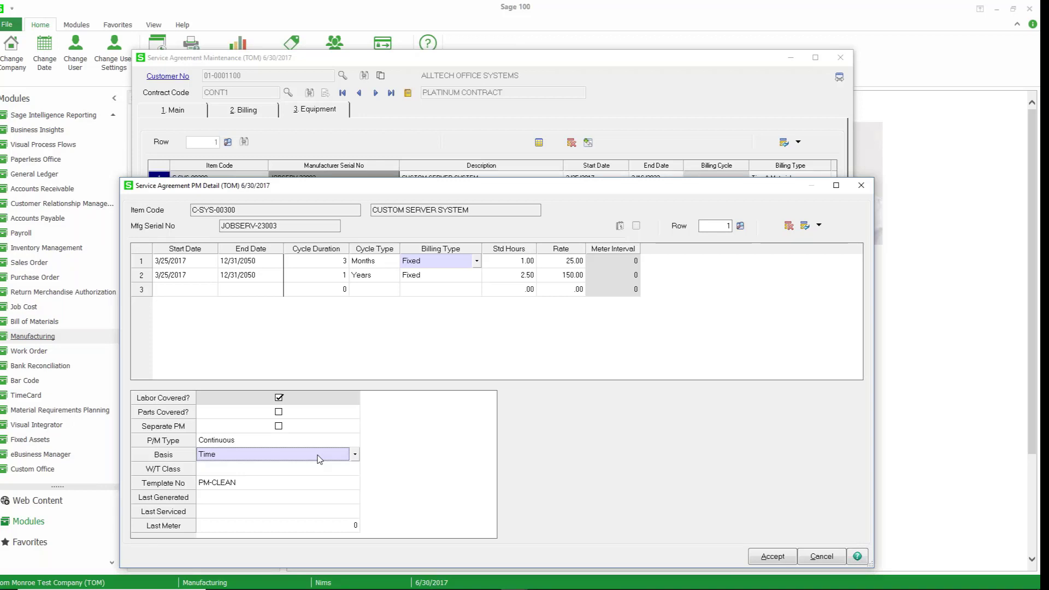
click(292, 484)
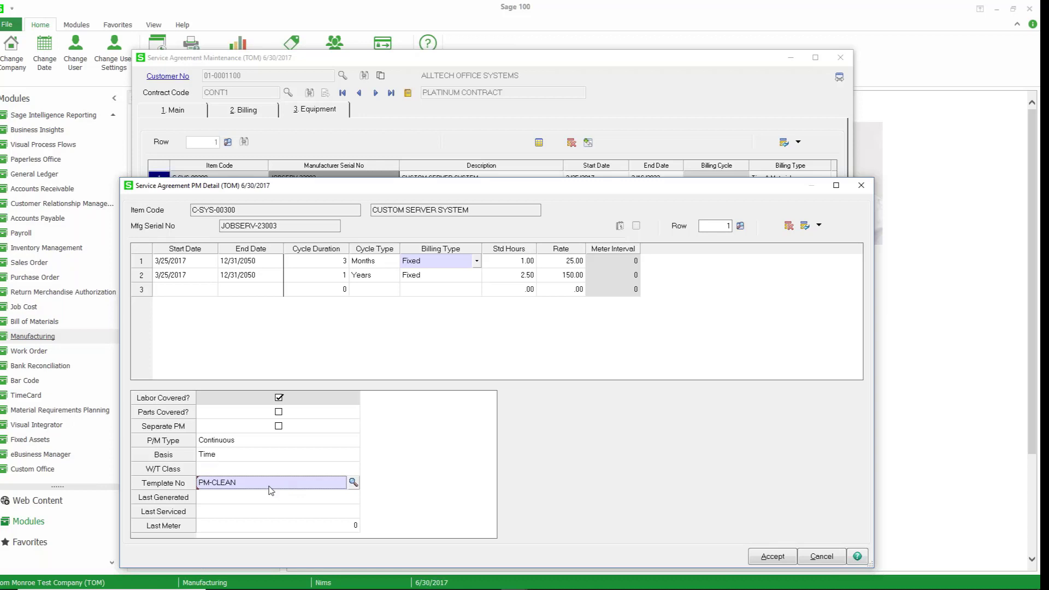
click(227, 278)
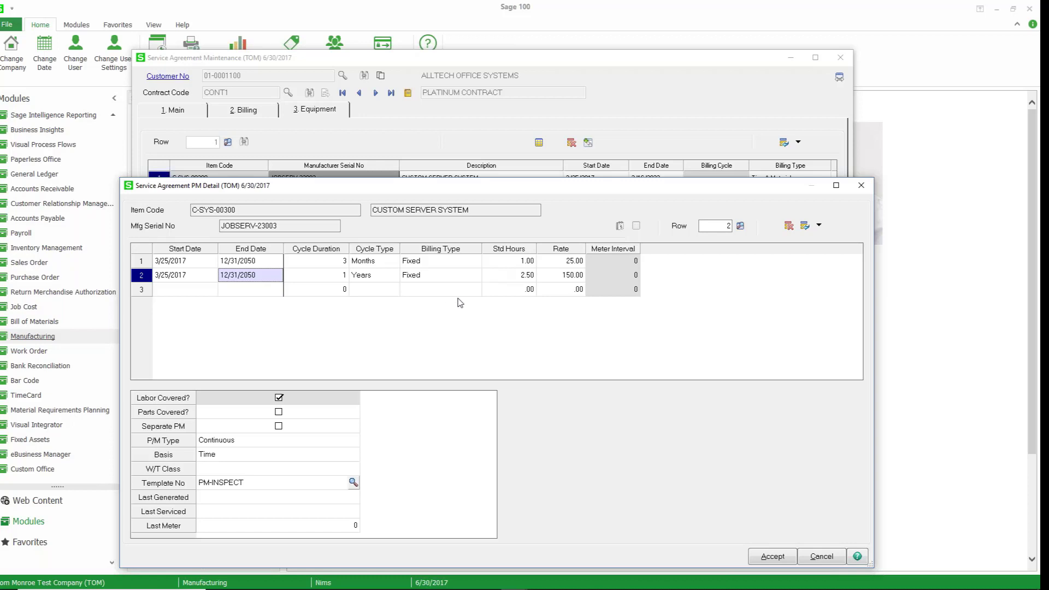
click(771, 559)
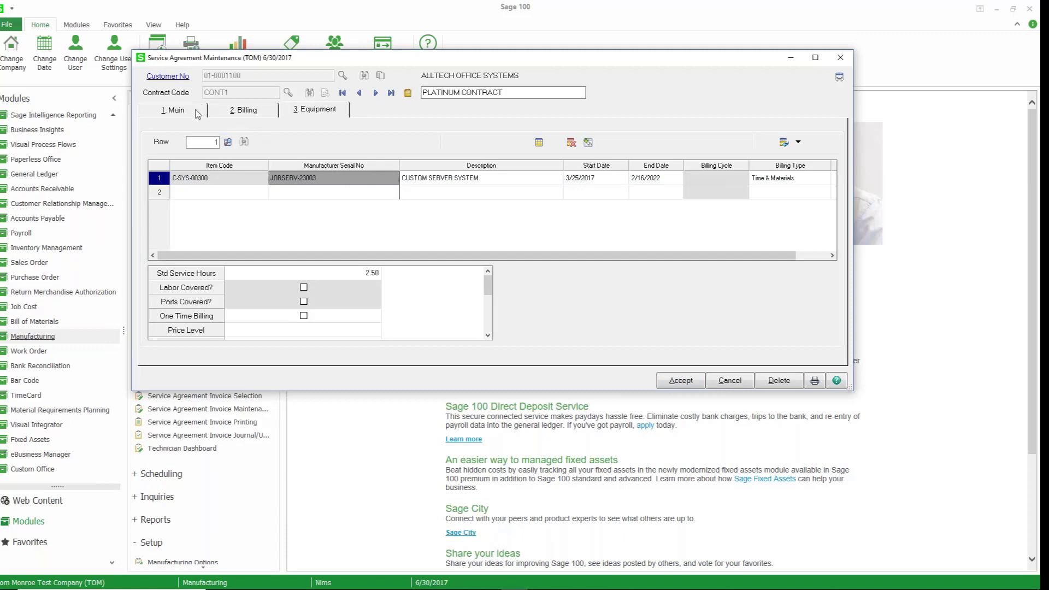
Set the billing type to Fixed Price and accept the service agreement.
click(243, 109)
click(284, 142)
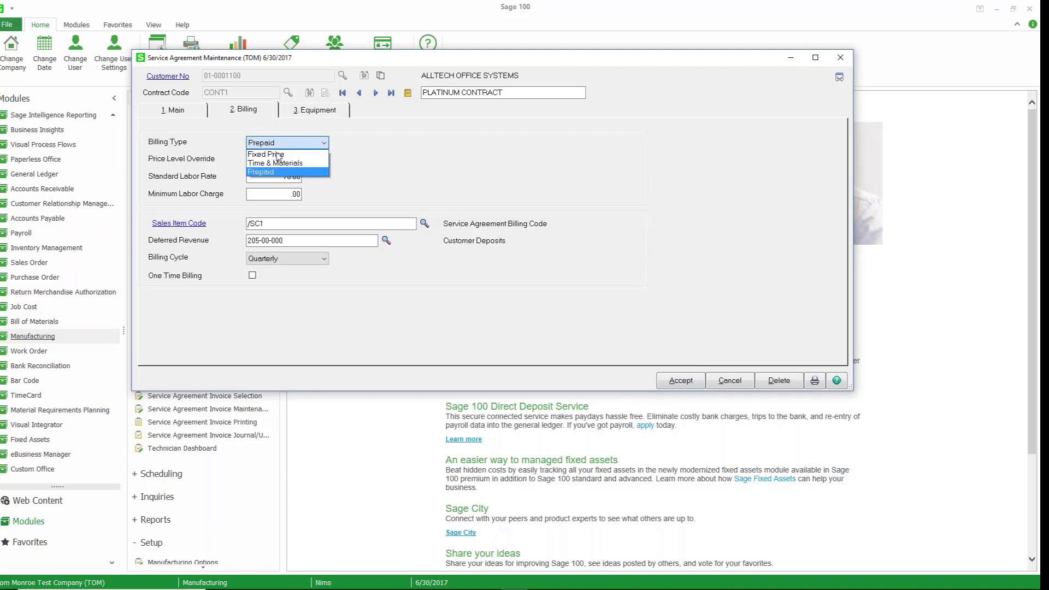
click(276, 155)
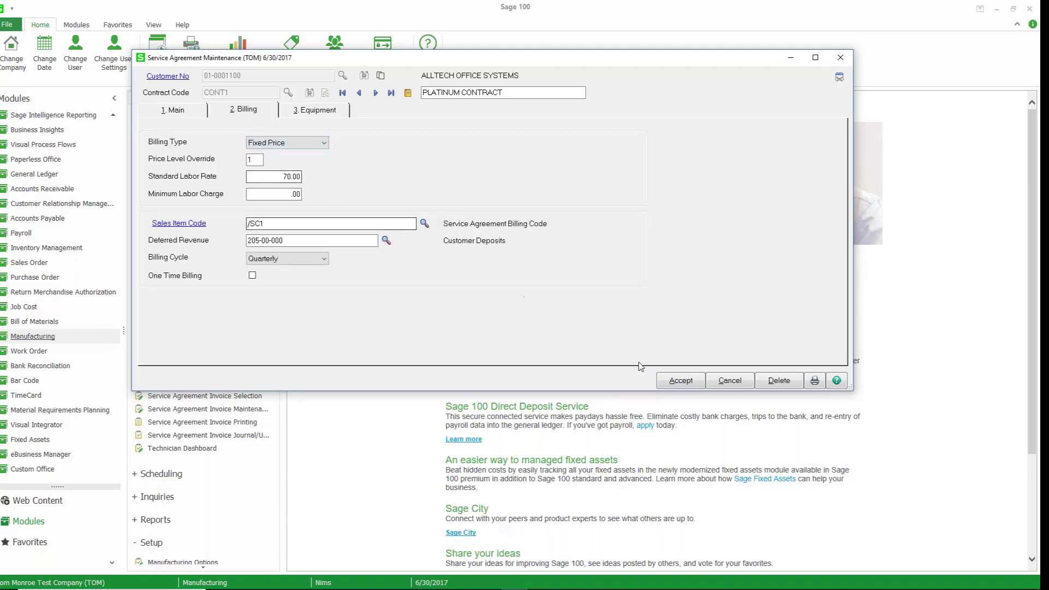
click(674, 381)
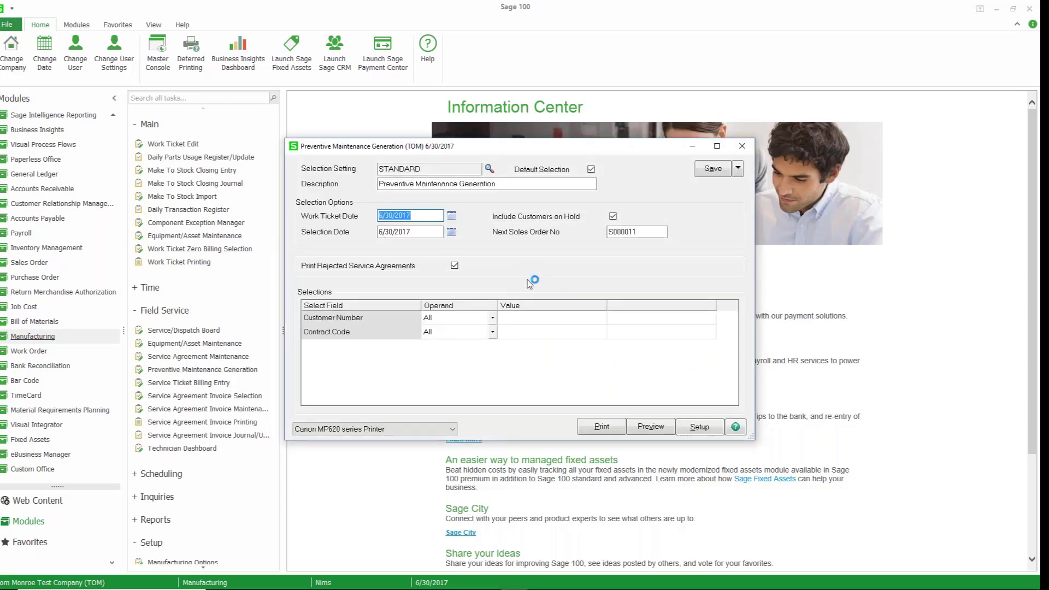
Preview the Preventive Maintenance Generation selection listing for the 6/30/2017 work ticket date.
drag(642, 233, 589, 238)
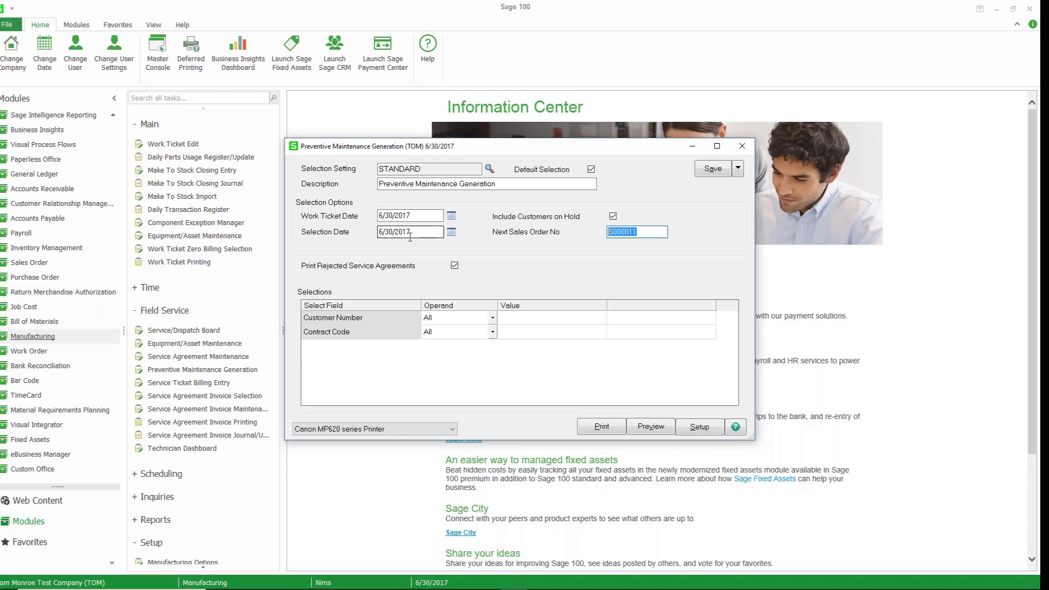
click(634, 427)
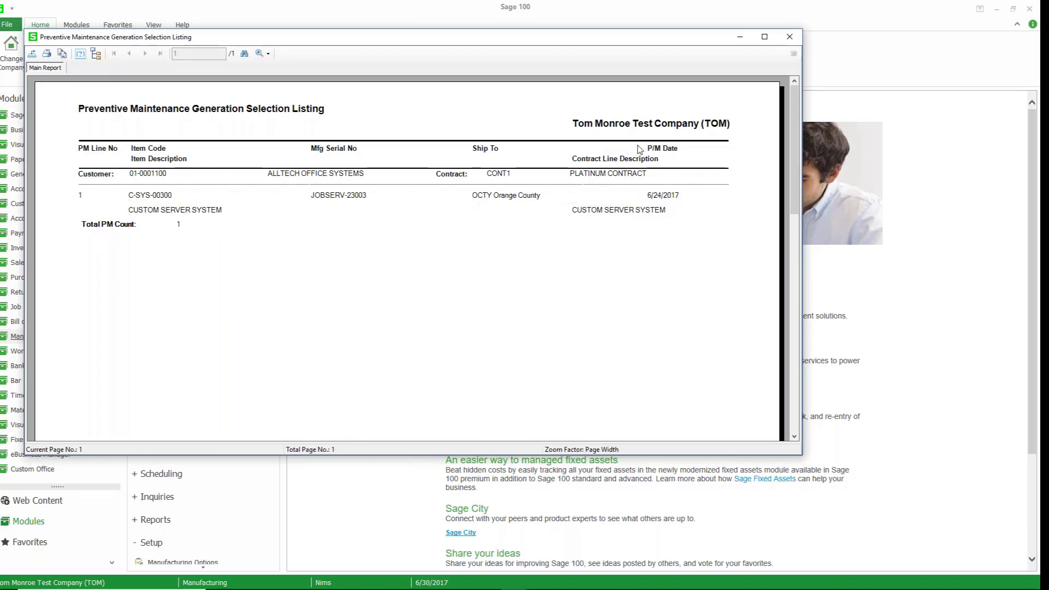
click(789, 38)
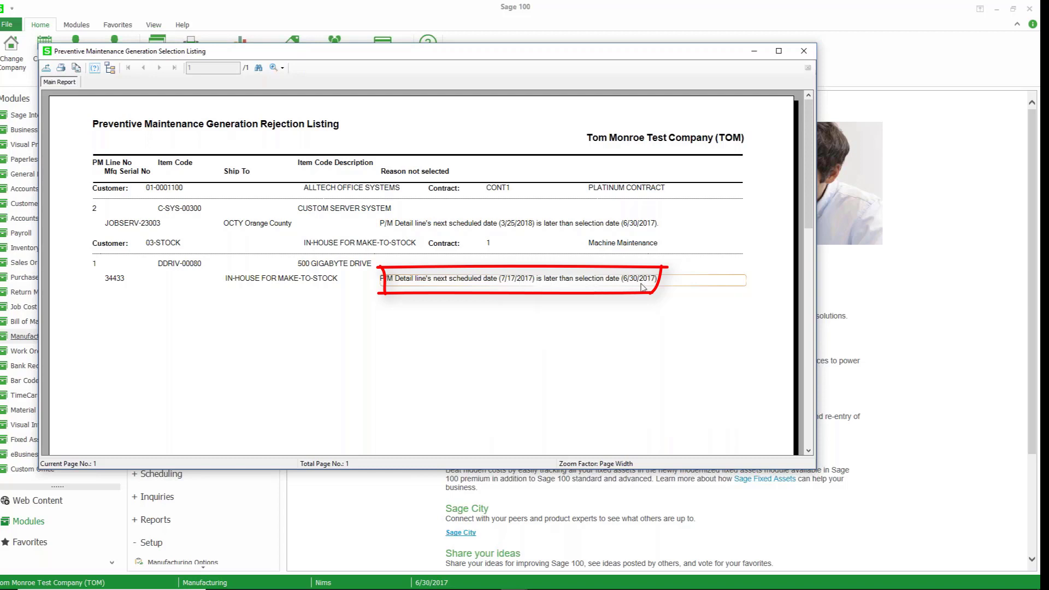
Close the rejection listing and proceed with preventive maintenance generation to create the work tickets.
click(803, 55)
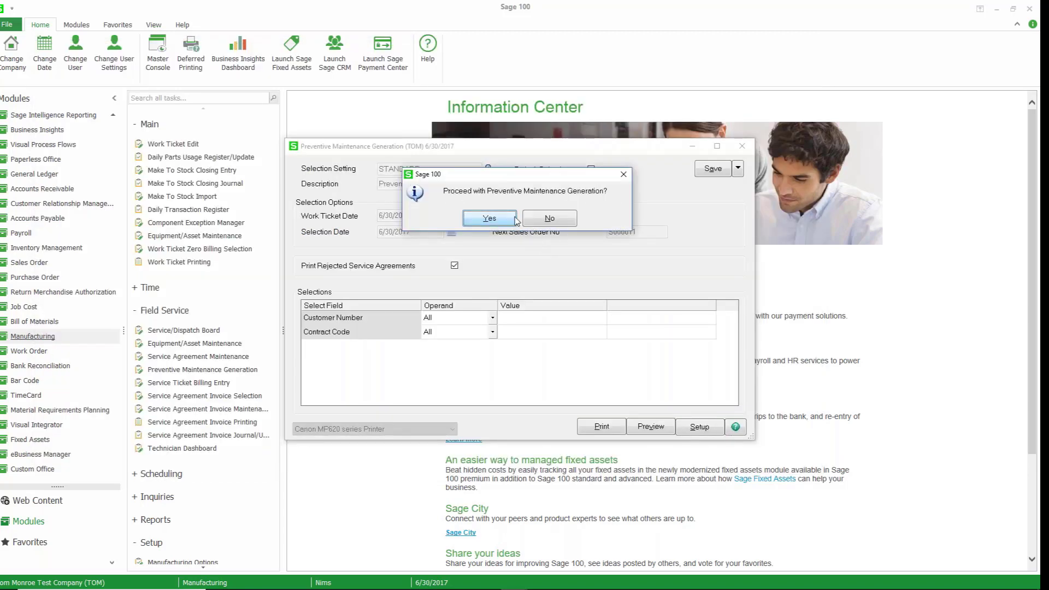
click(492, 219)
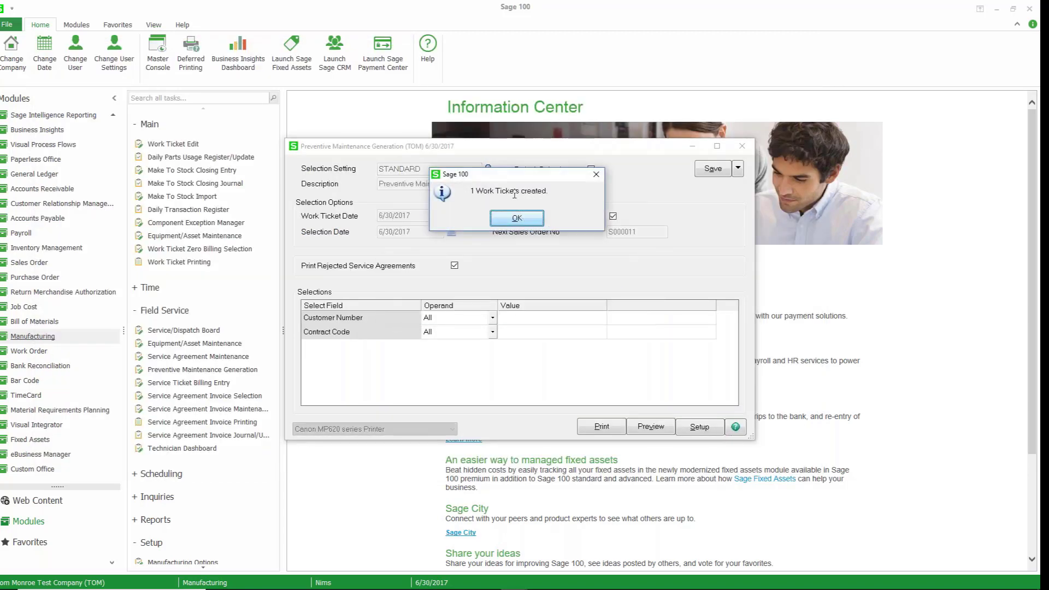
click(517, 218)
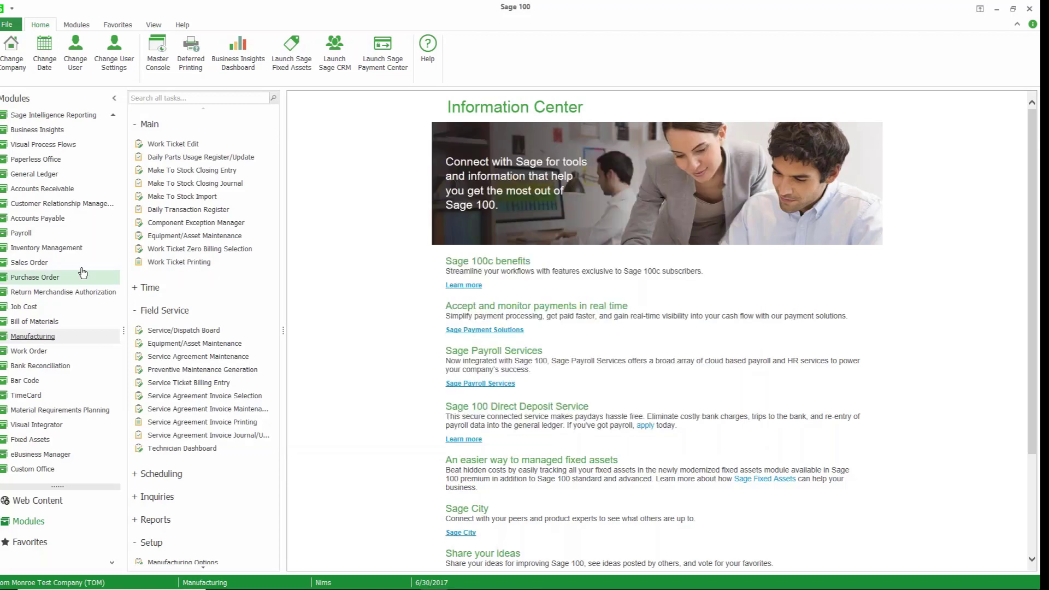
Open sales order S000011 in Sales Order Entry from the order lookup list.
click(33, 265)
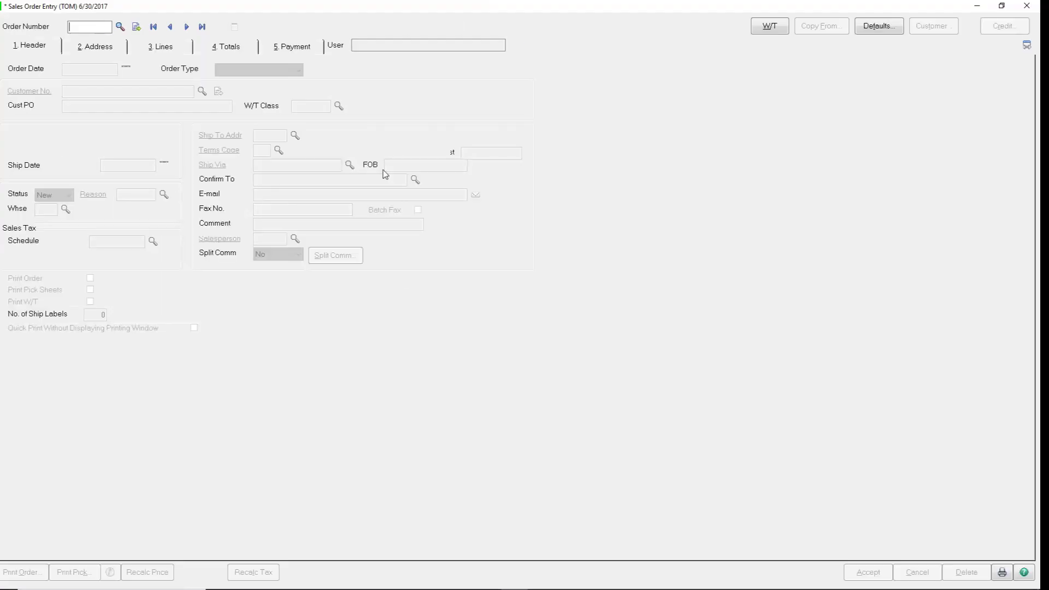
click(120, 27)
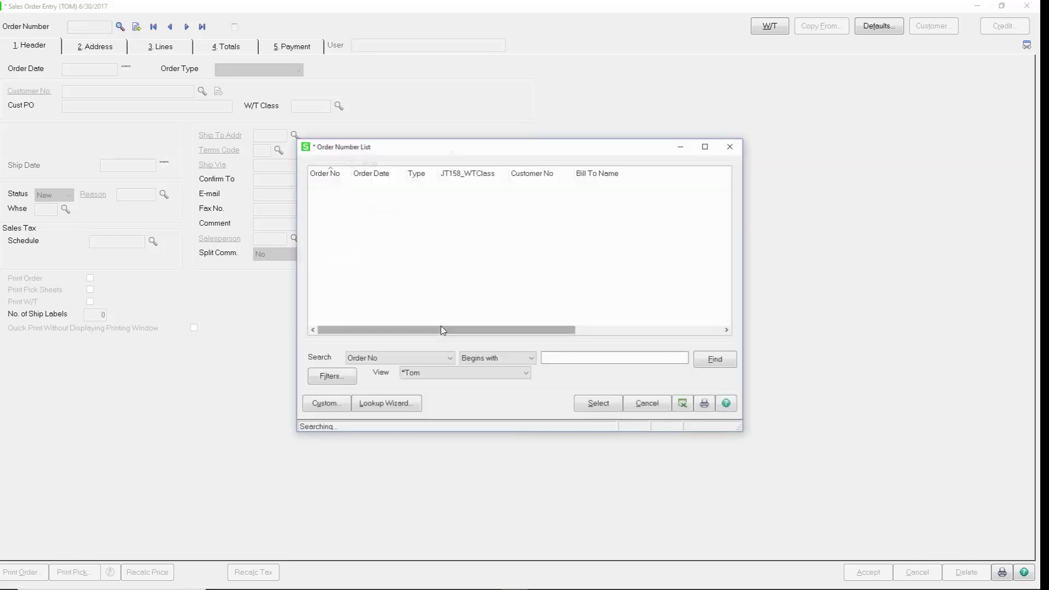
scroll(443, 322, down, 5)
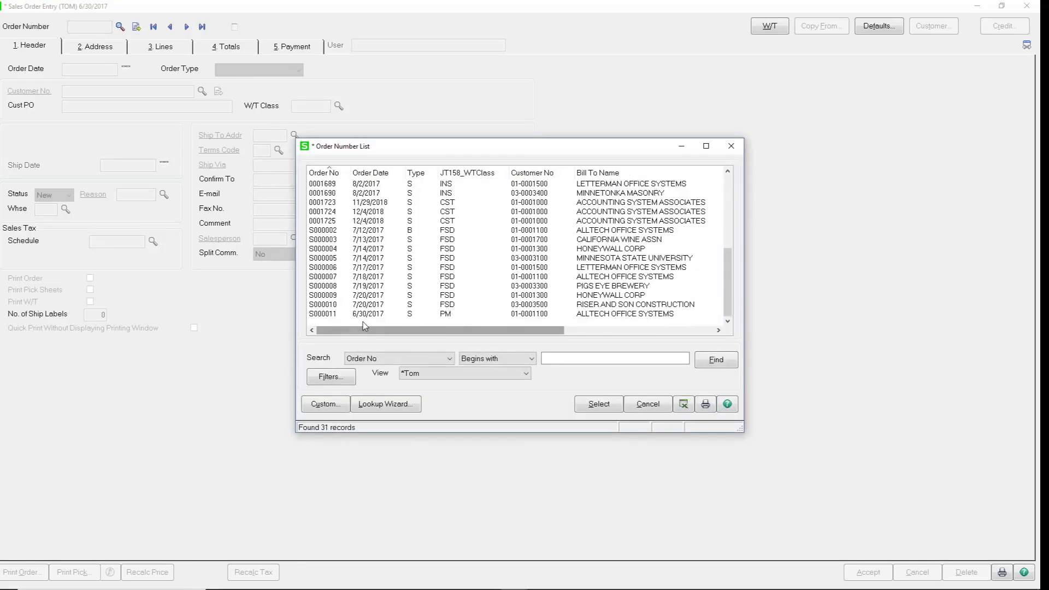
click(326, 314)
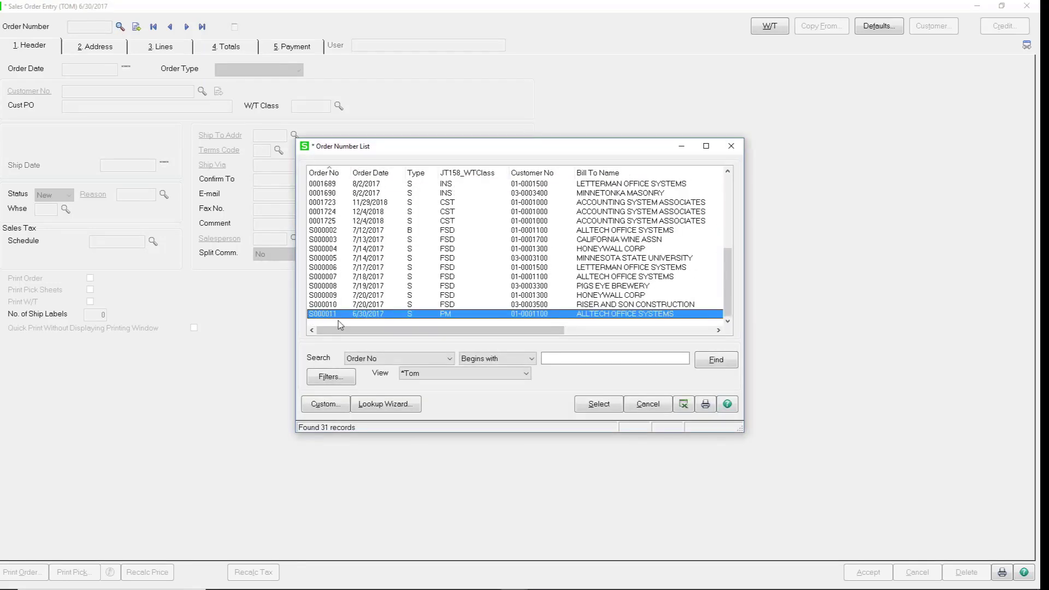
click(586, 405)
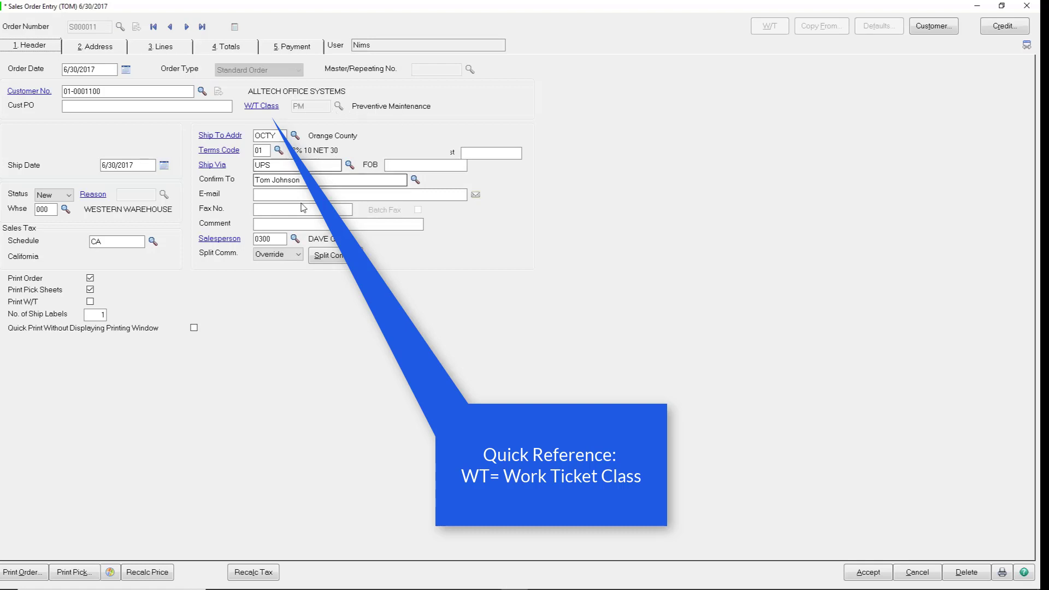
Review the order's Preventive Maintenance line and open its work ticket.
click(184, 51)
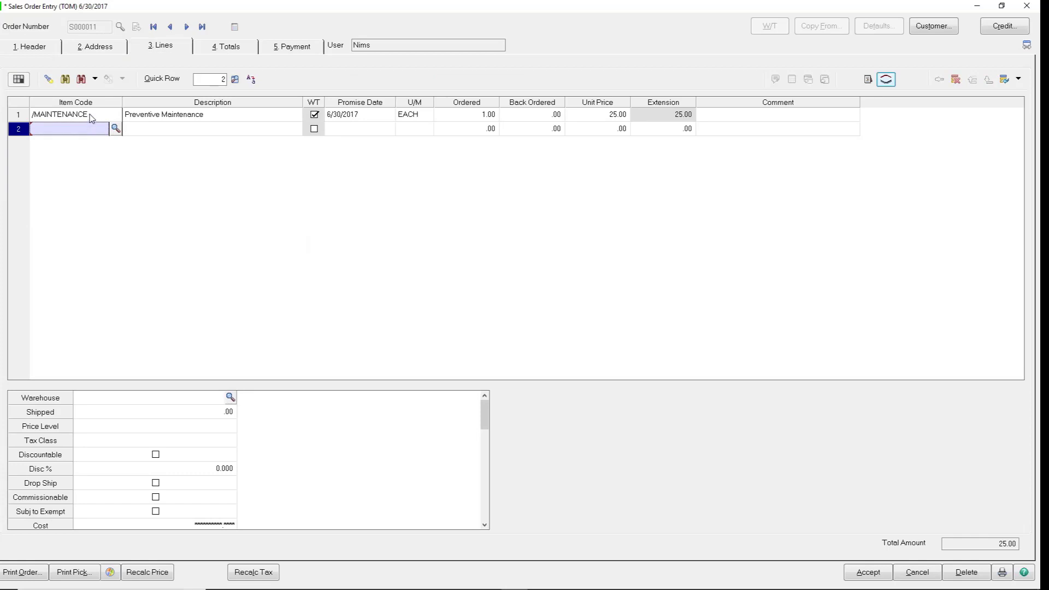
click(583, 118)
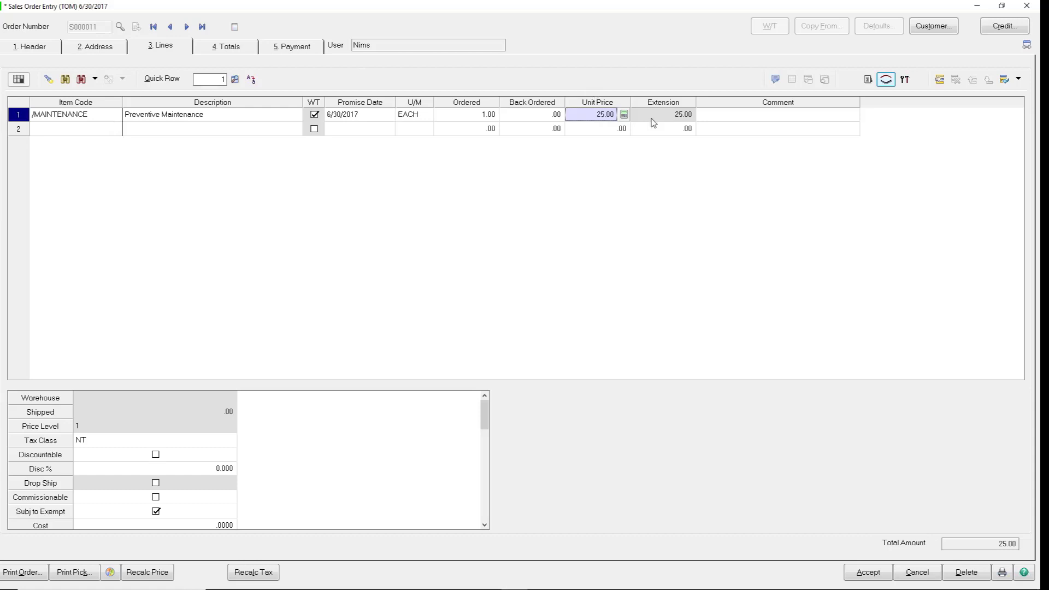
click(905, 80)
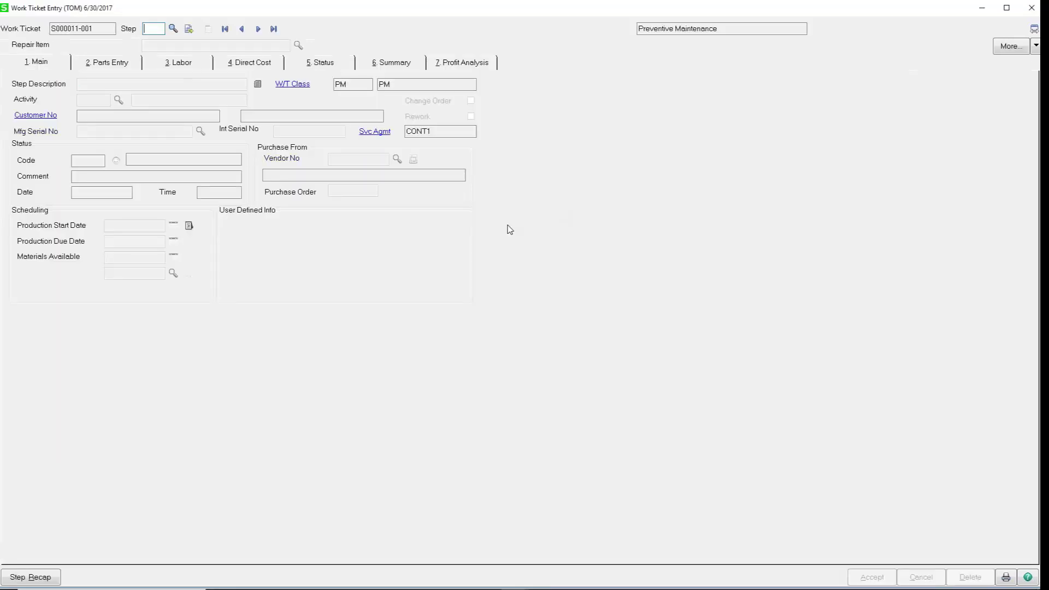
Browse work ticket steps 000 and 001, checking the Parts Entry, Labor and Direct Cost details.
click(172, 29)
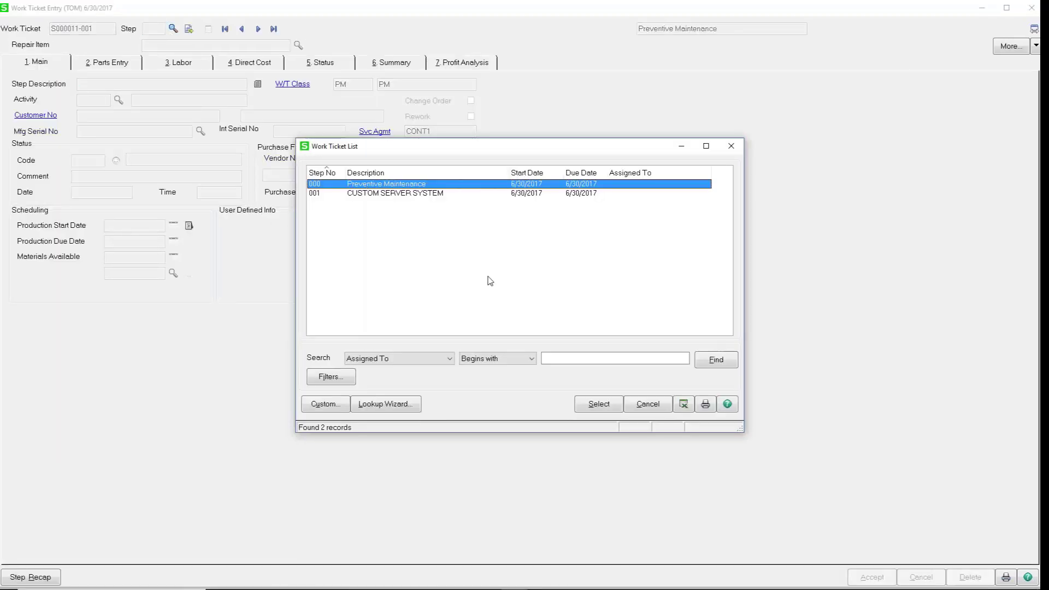
click(586, 406)
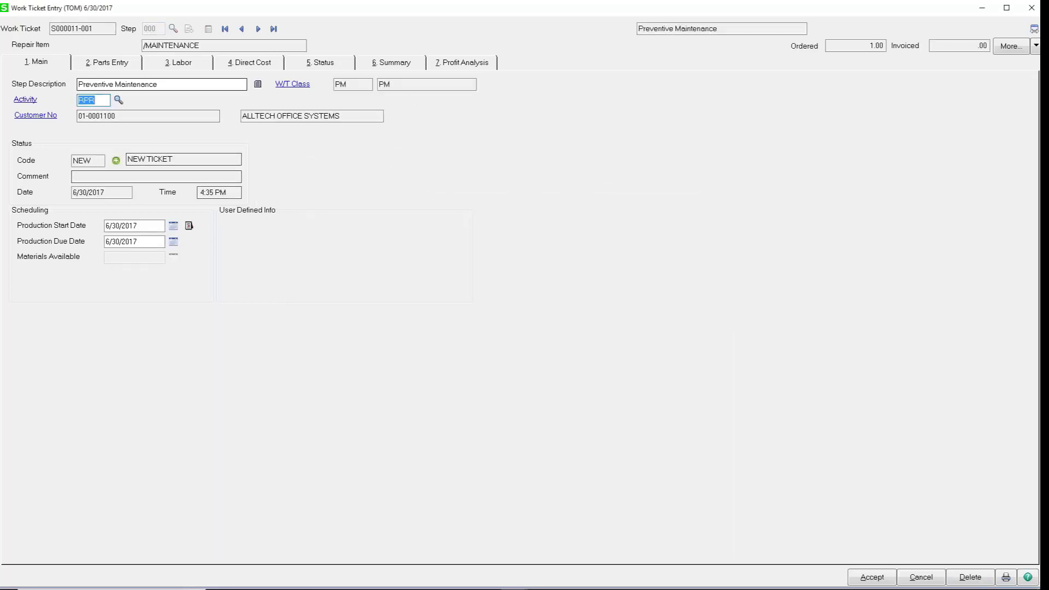
click(258, 29)
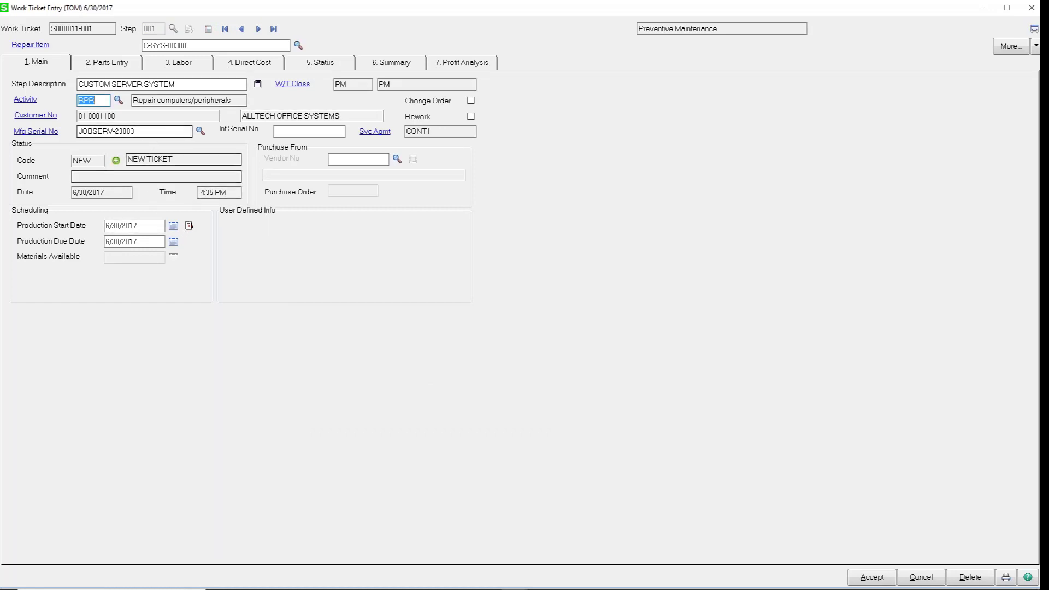
key(alt+2)
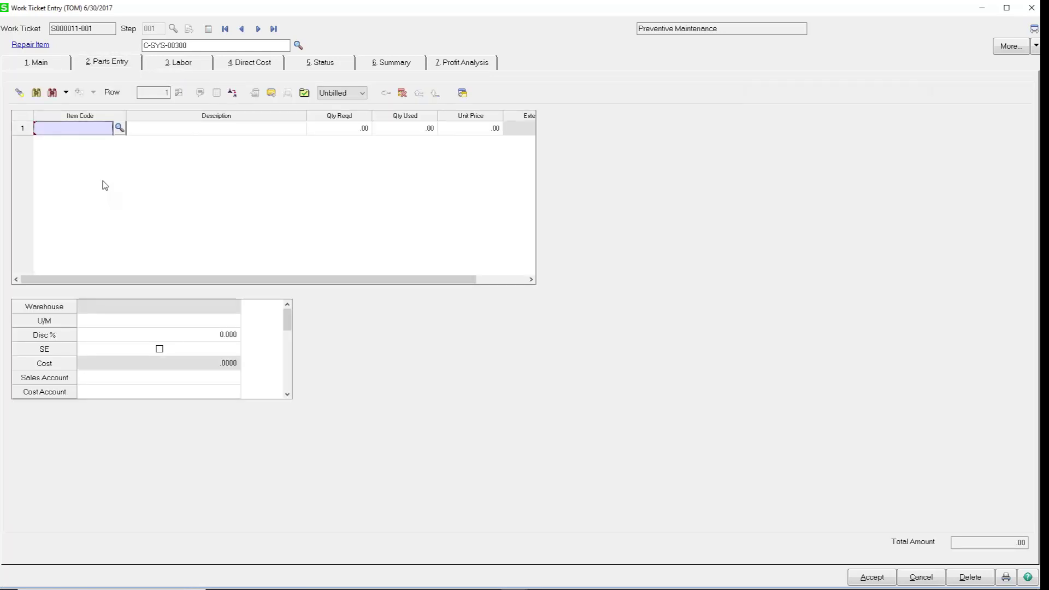
click(190, 66)
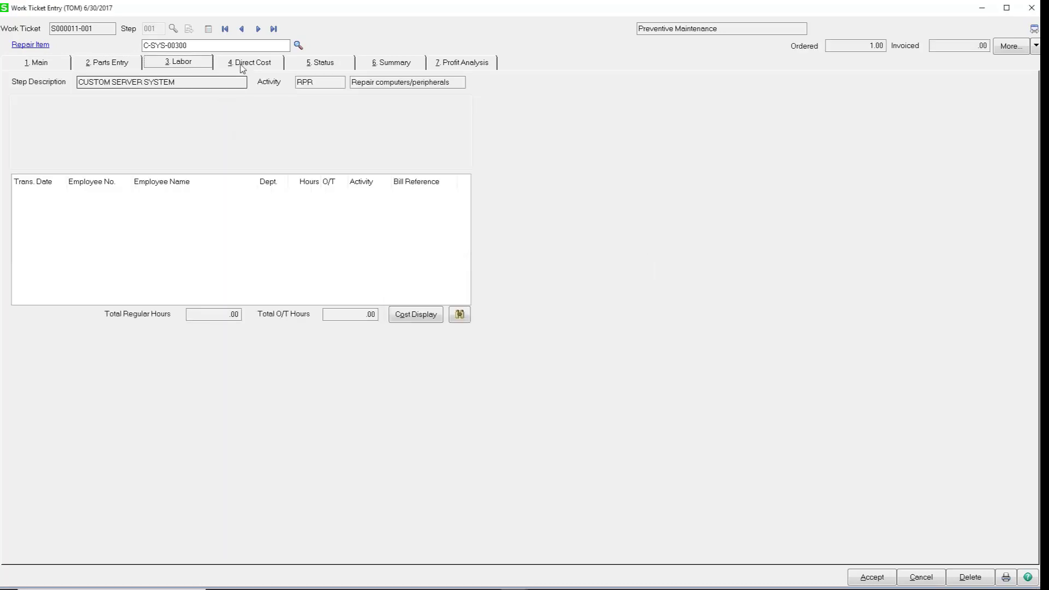
click(243, 67)
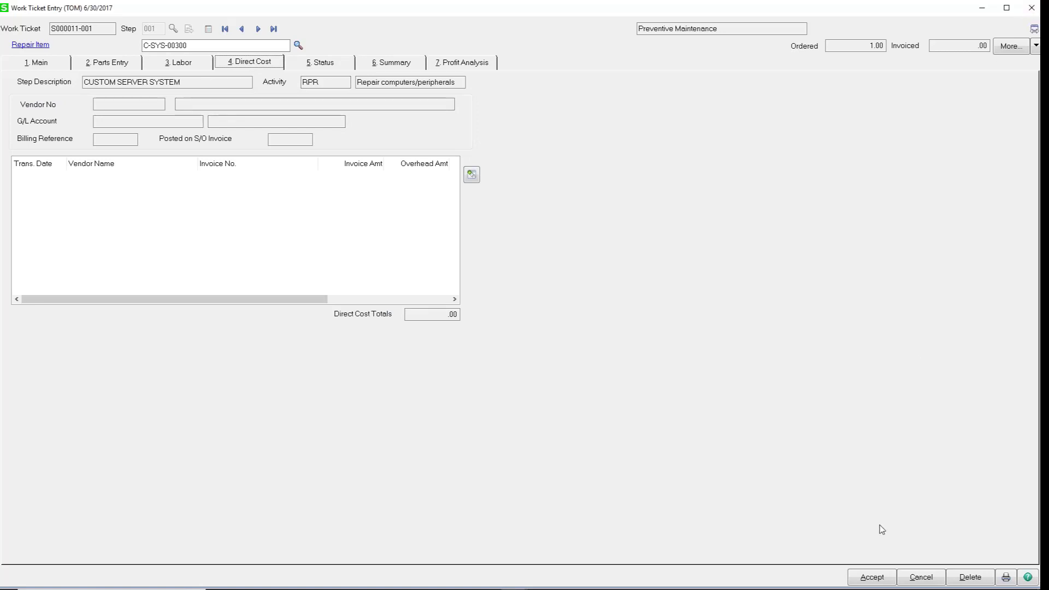
Accept the work ticket and the sales order, then close Sales Order Entry.
click(872, 573)
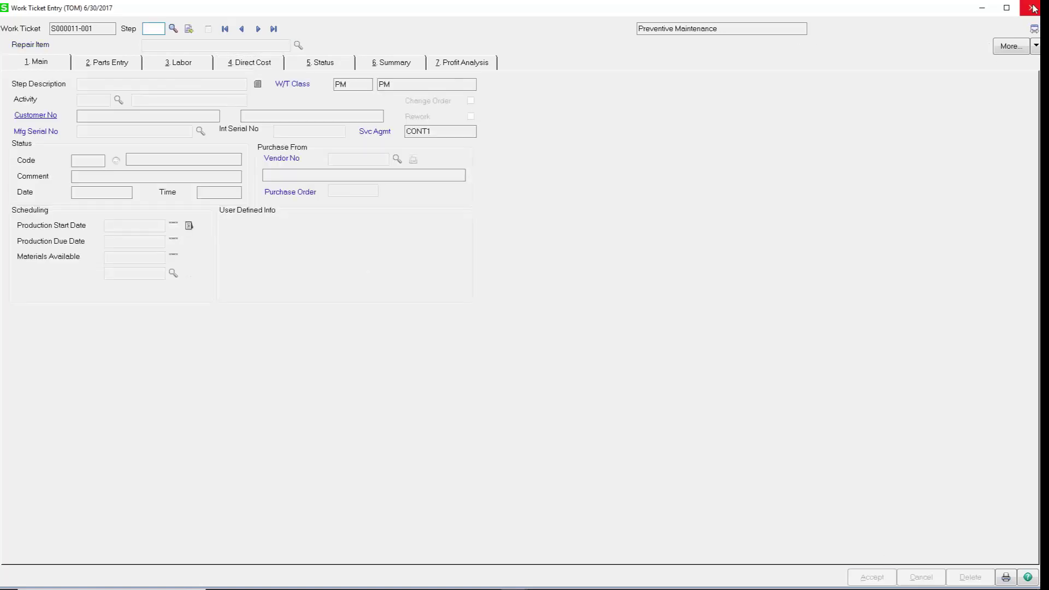
click(1033, 8)
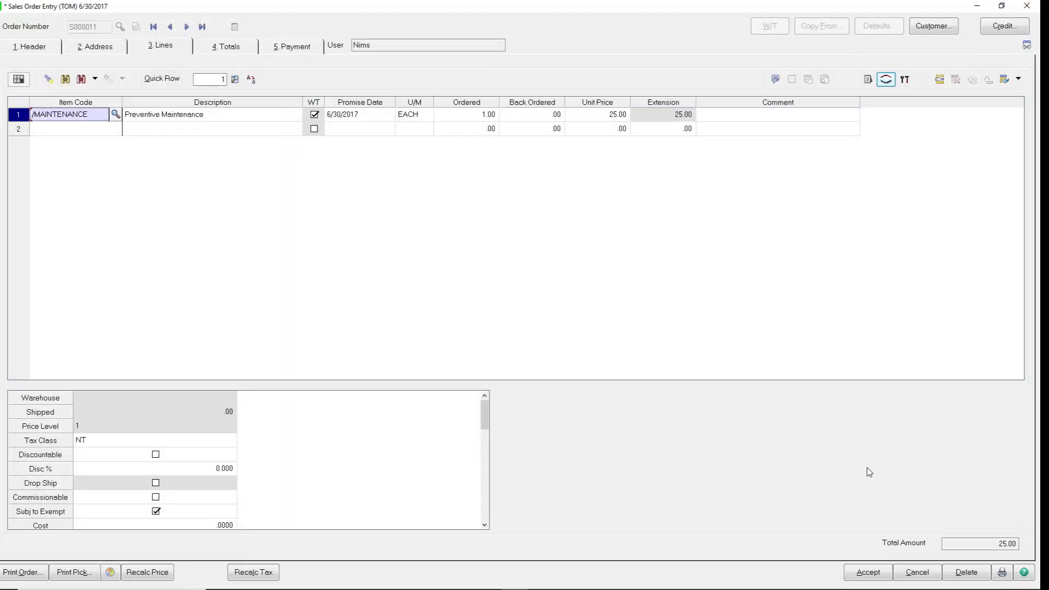
click(867, 574)
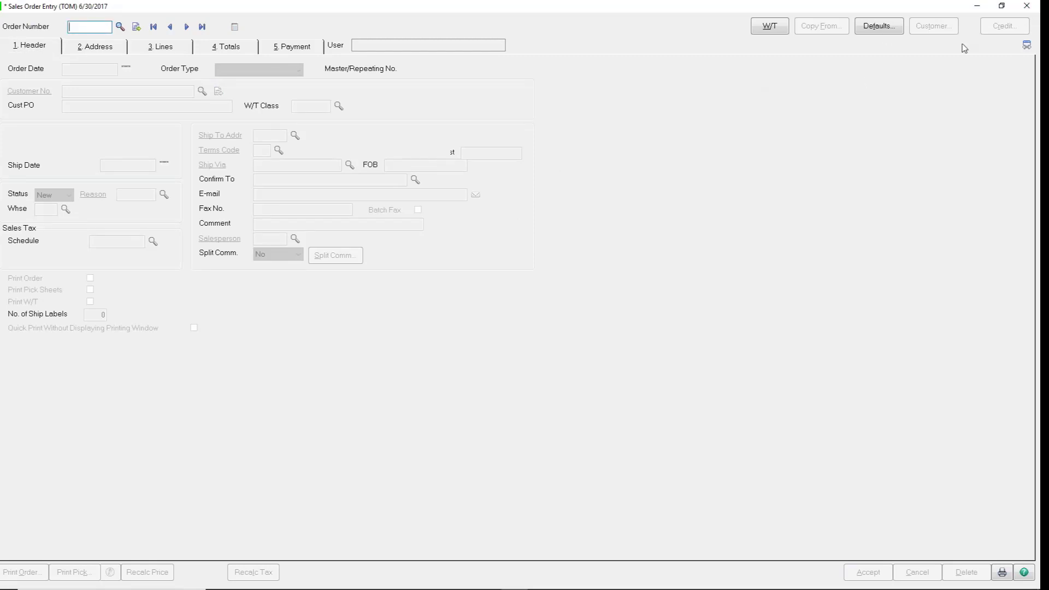
click(1020, 7)
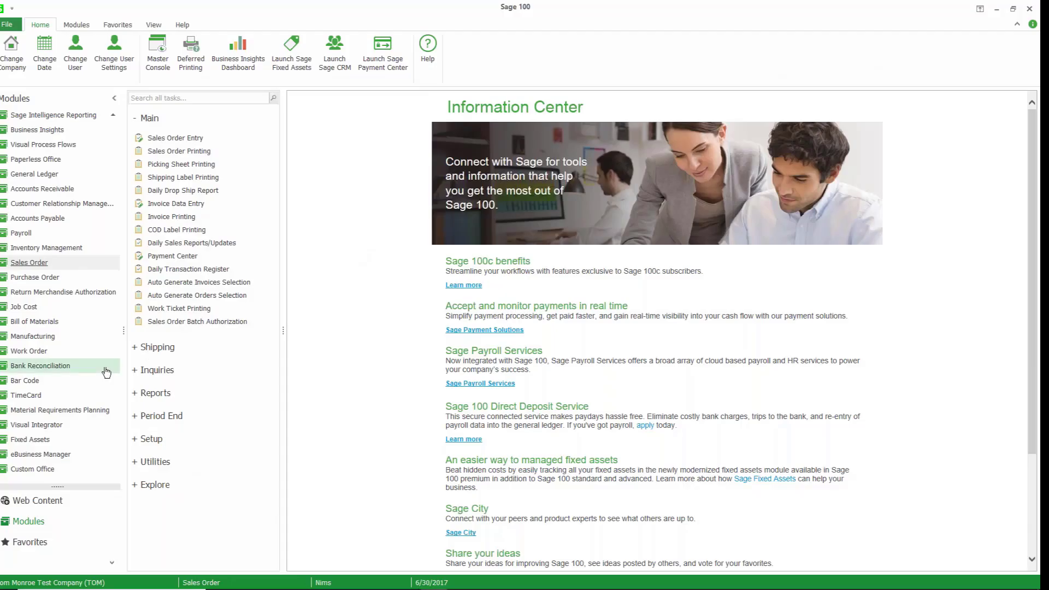
Schedule step 001 CUSTOM SERVER SYSTEM of ticket S000011-001 on the Service/Dispatch Board.
click(53, 338)
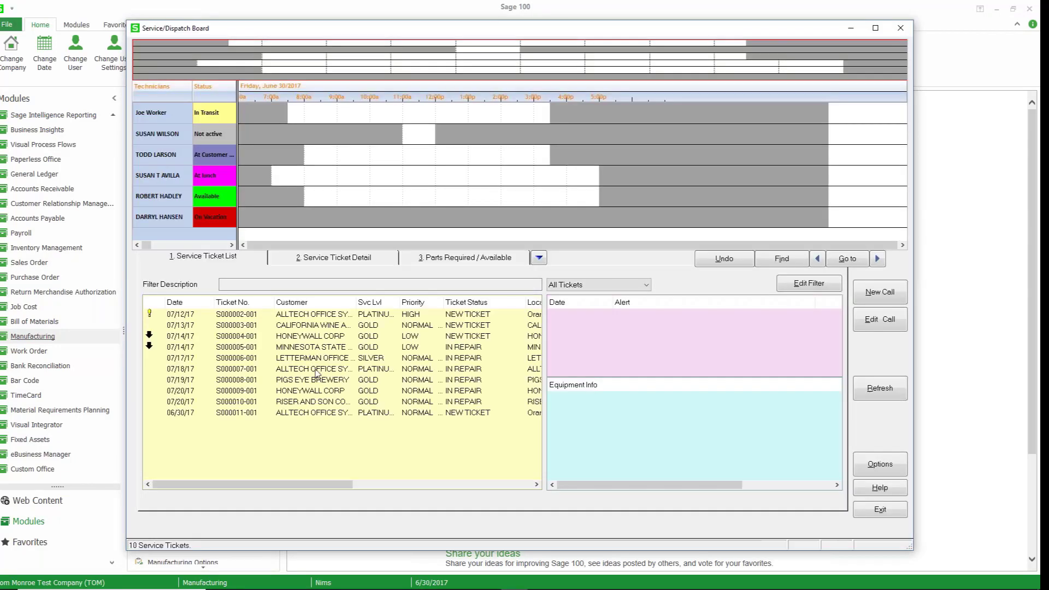
click(286, 413)
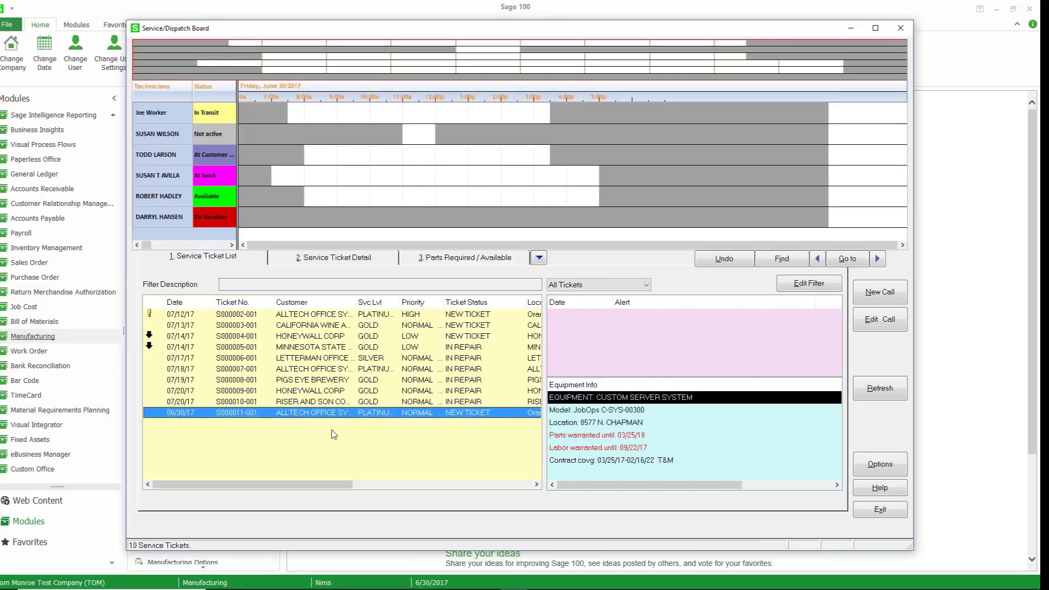
right_click(349, 417)
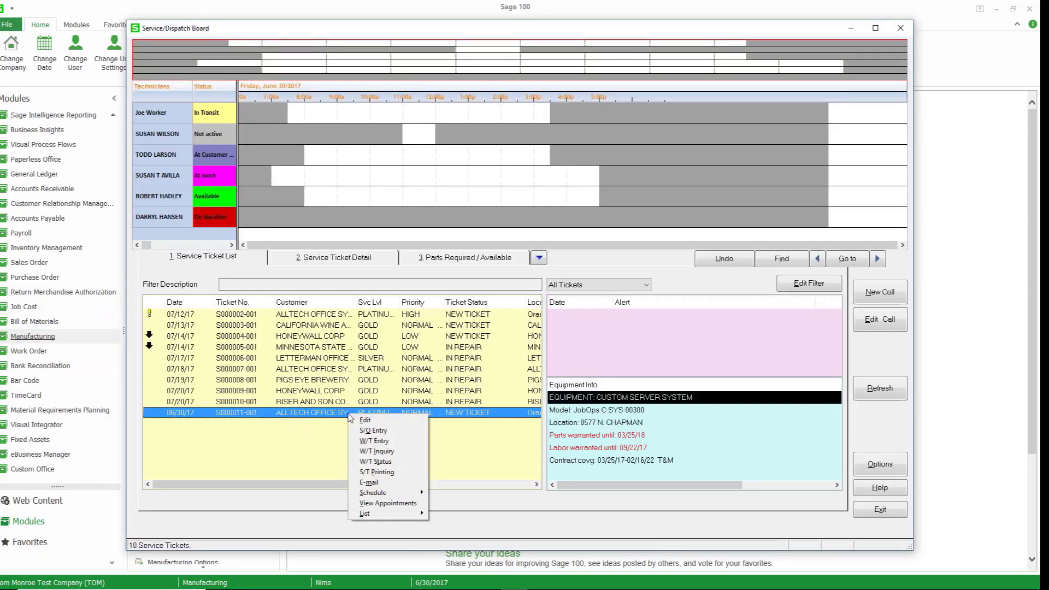
mouse_move(408, 494)
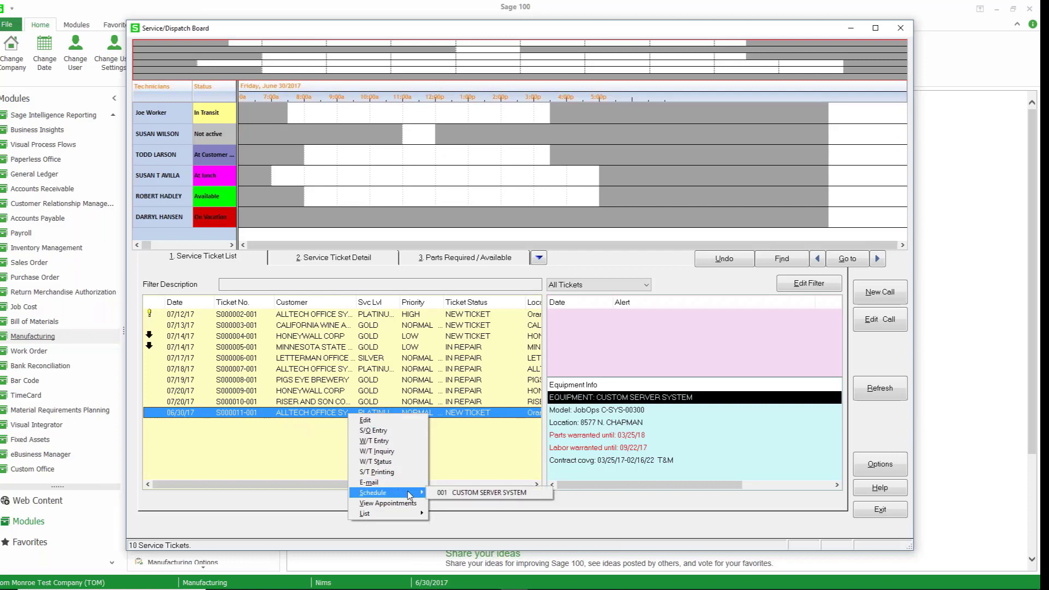
click(461, 493)
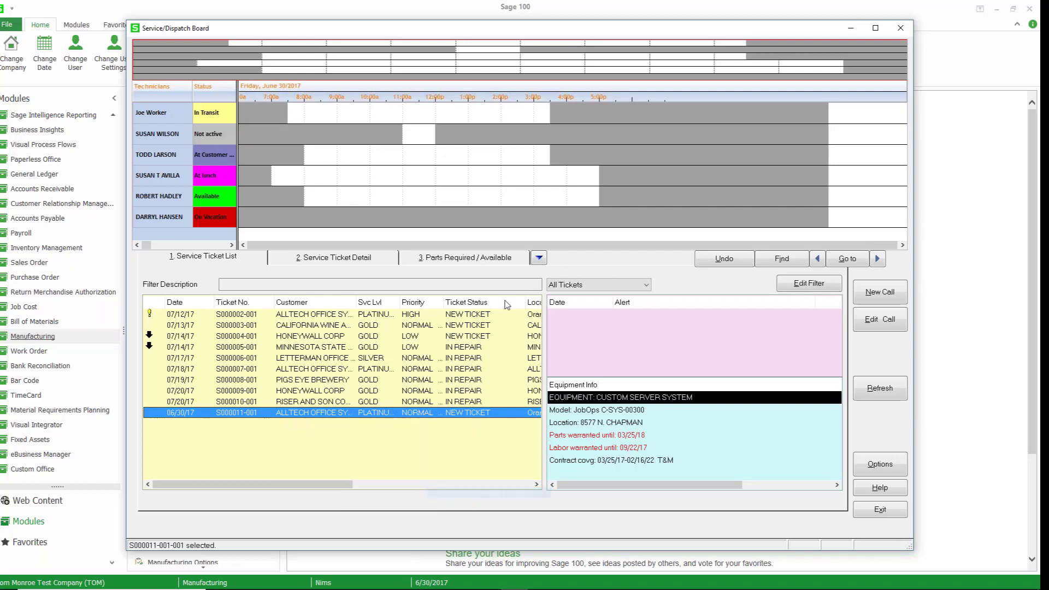
click(510, 198)
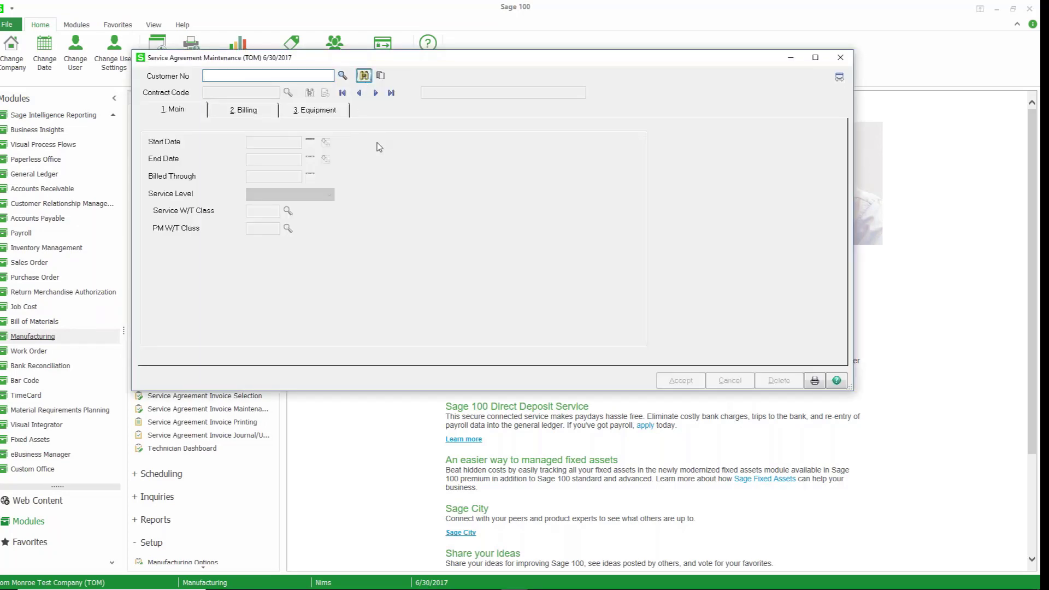
Open the CONT1 service agreement and set the custom server equipment line's billing type to Prepaid.
double_click(382, 192)
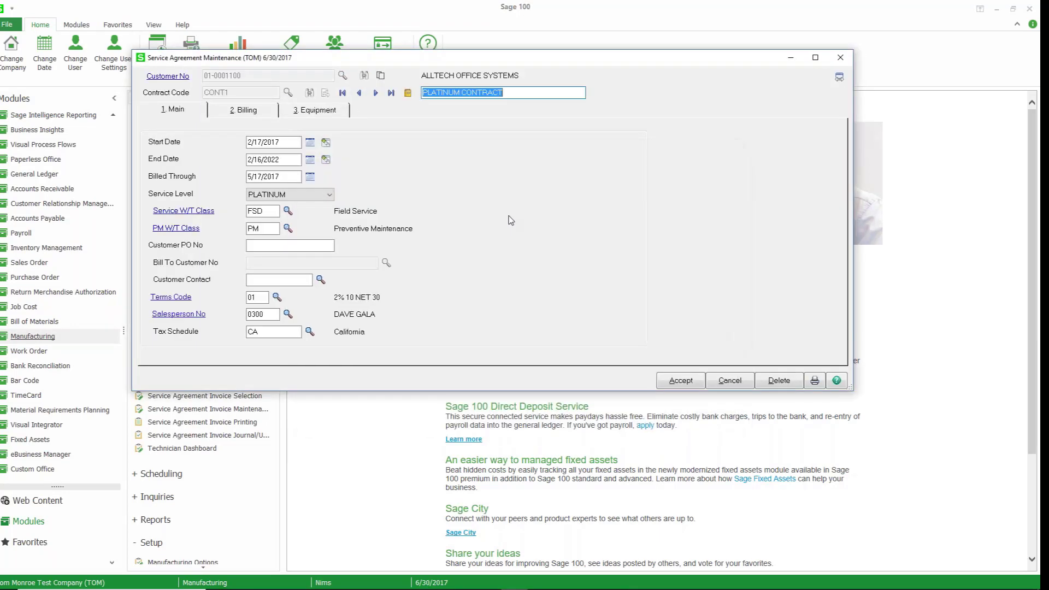
click(337, 111)
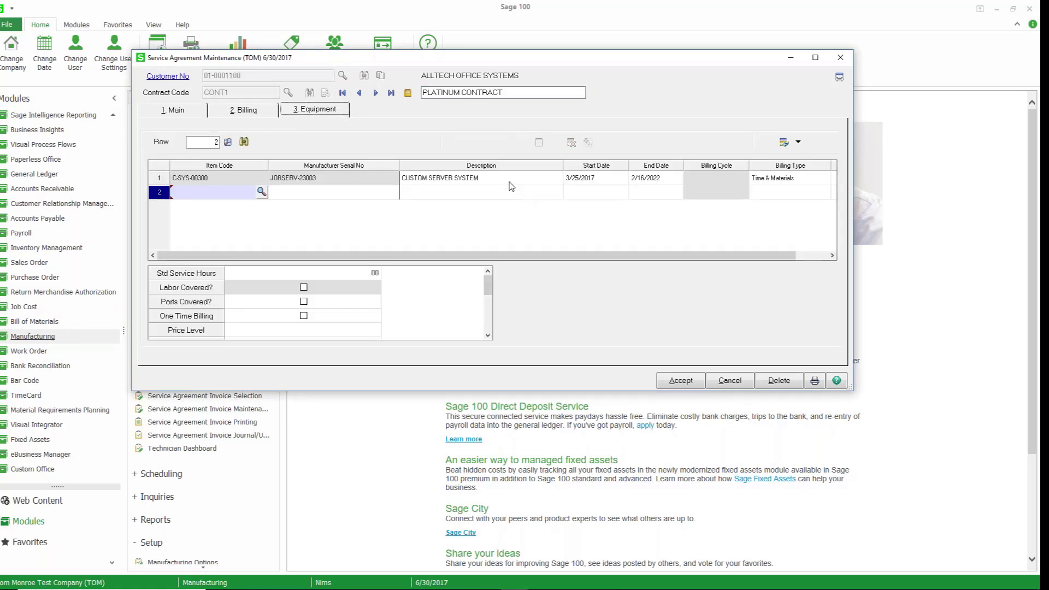
click(511, 178)
click(769, 180)
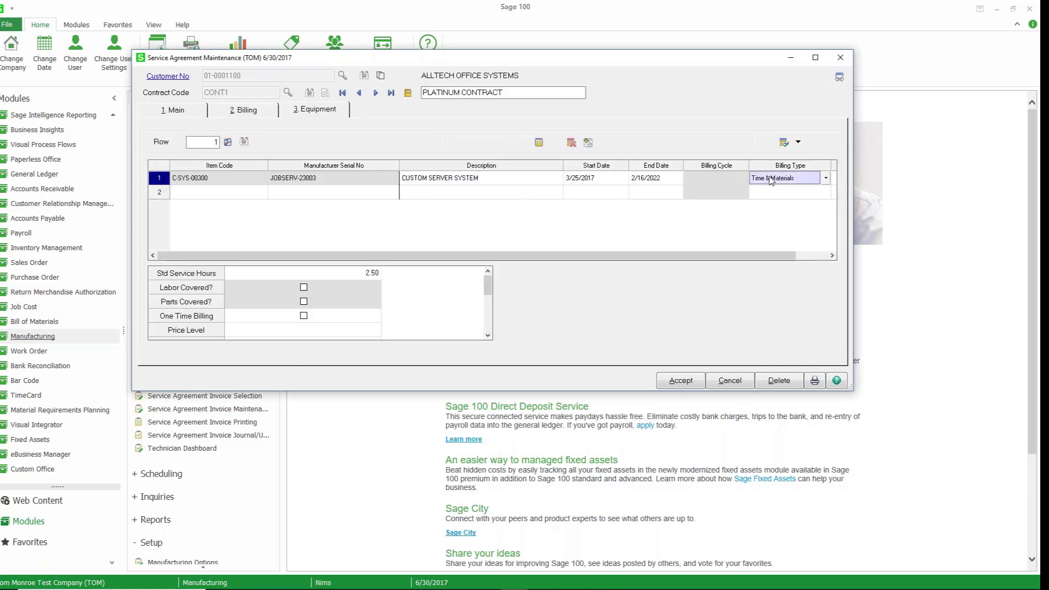
click(825, 179)
click(765, 204)
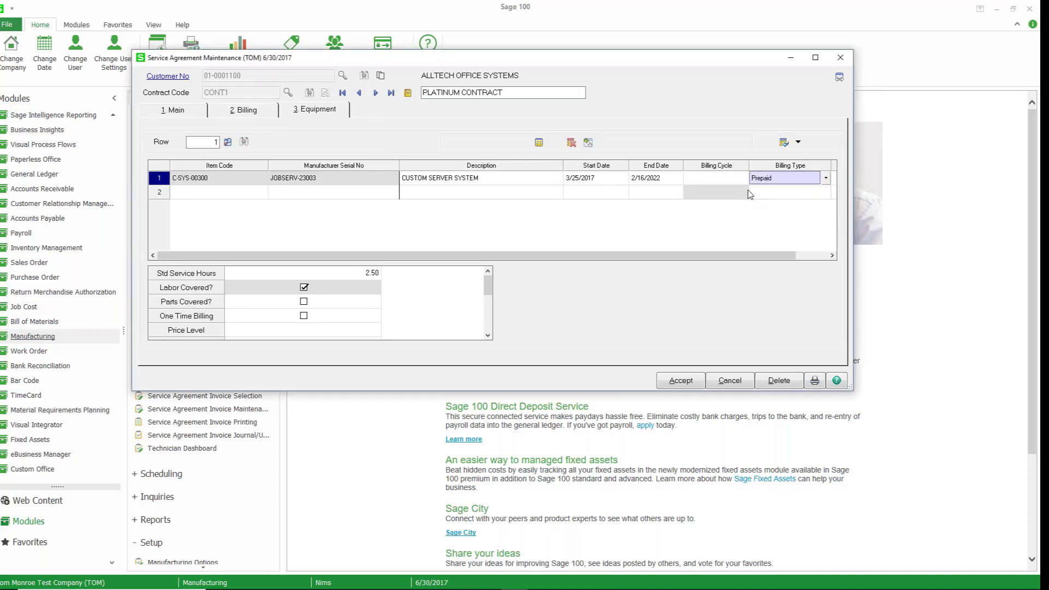
Set the equipment line's billing cycle to Quarterly, accept the agreement and close the window.
click(738, 181)
click(744, 179)
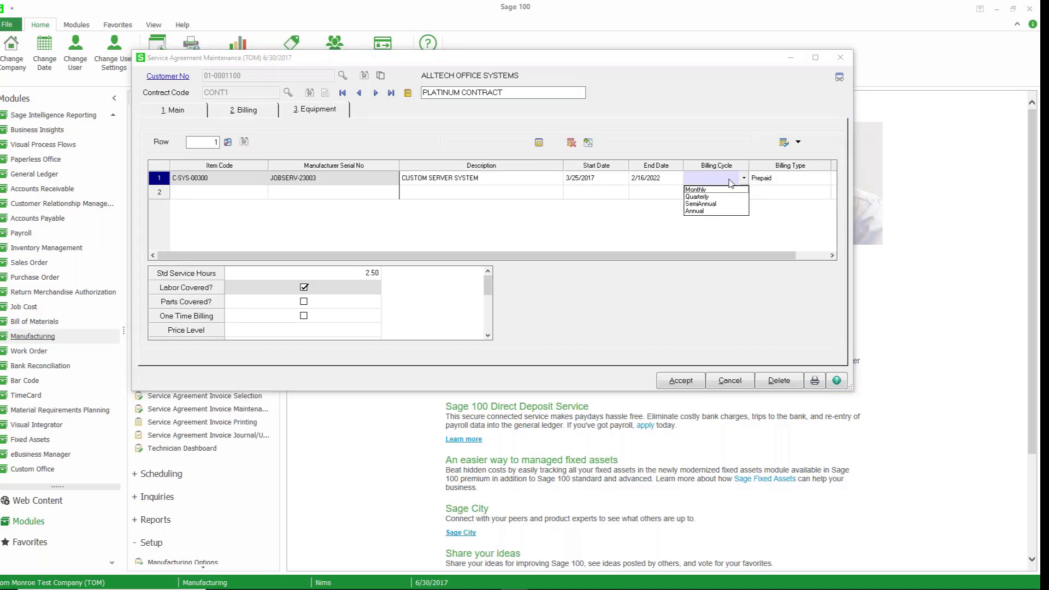
click(705, 196)
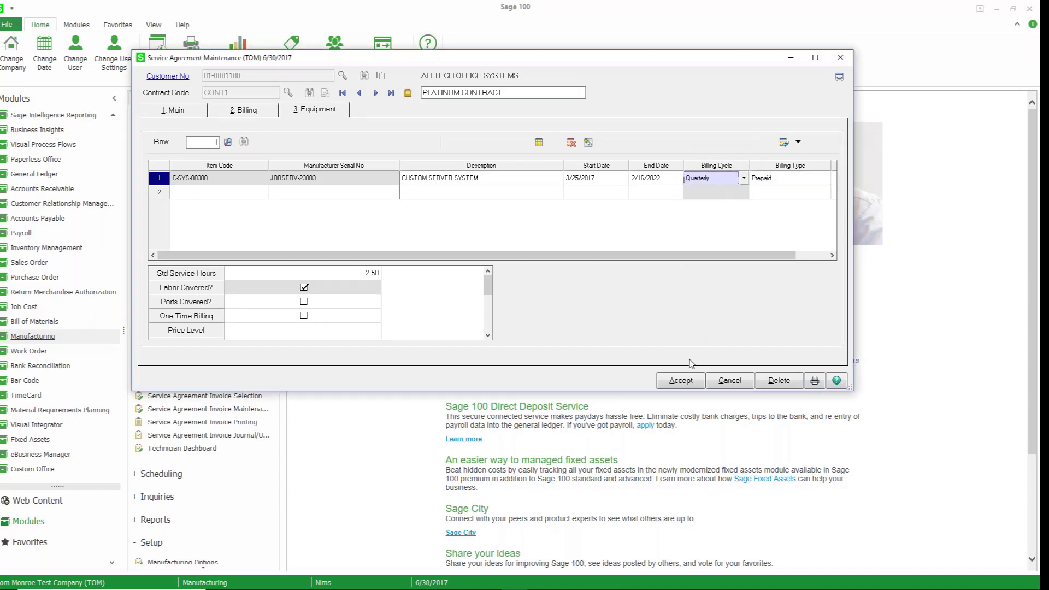
click(688, 381)
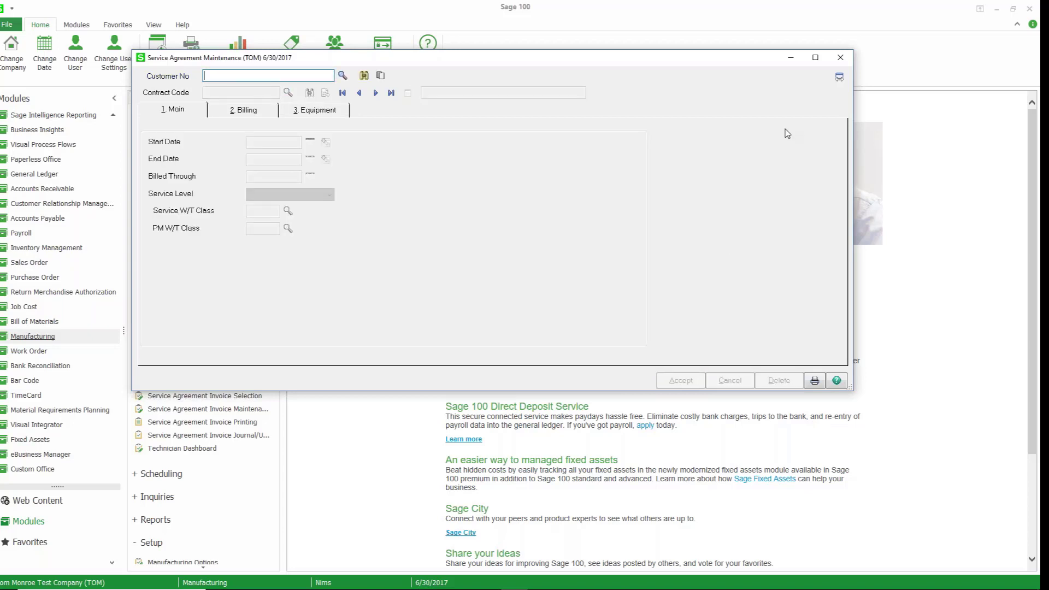
click(841, 57)
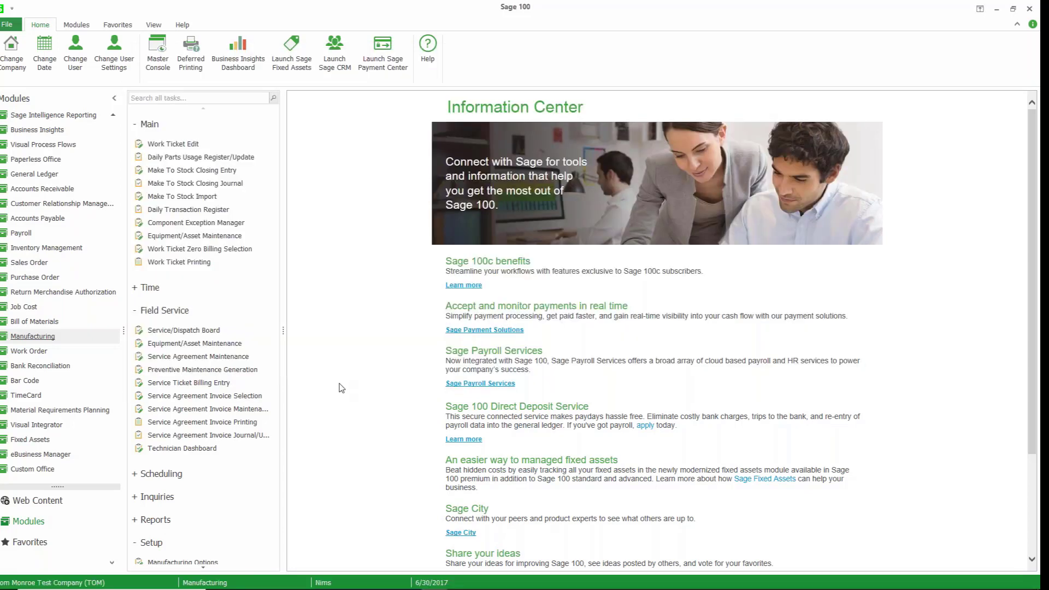
Preview the Service Agreement Invoice Selection rejection listing for the 6/30/2017 invoice date.
click(209, 399)
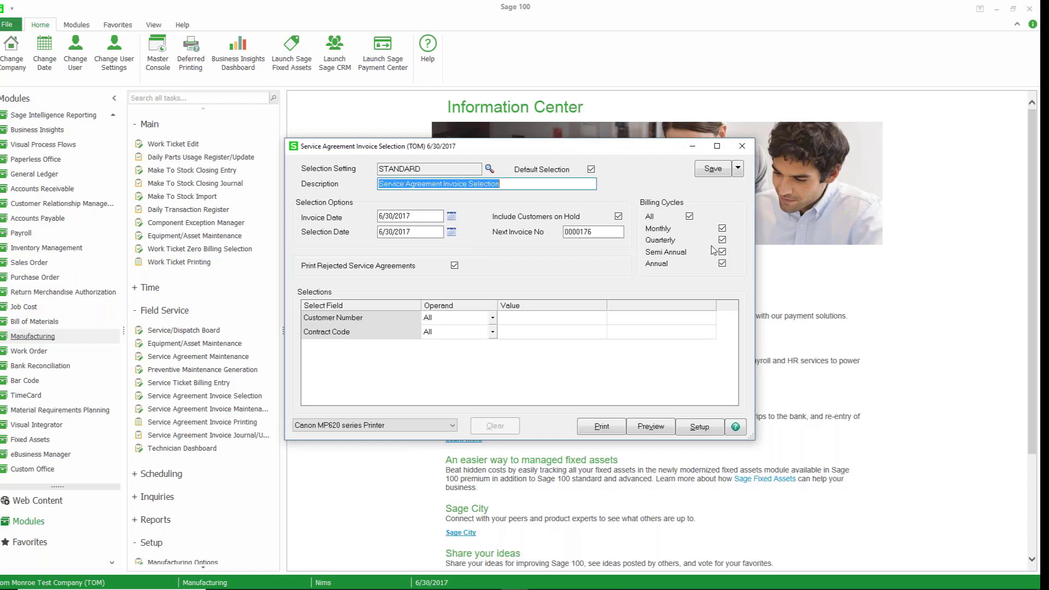
click(643, 430)
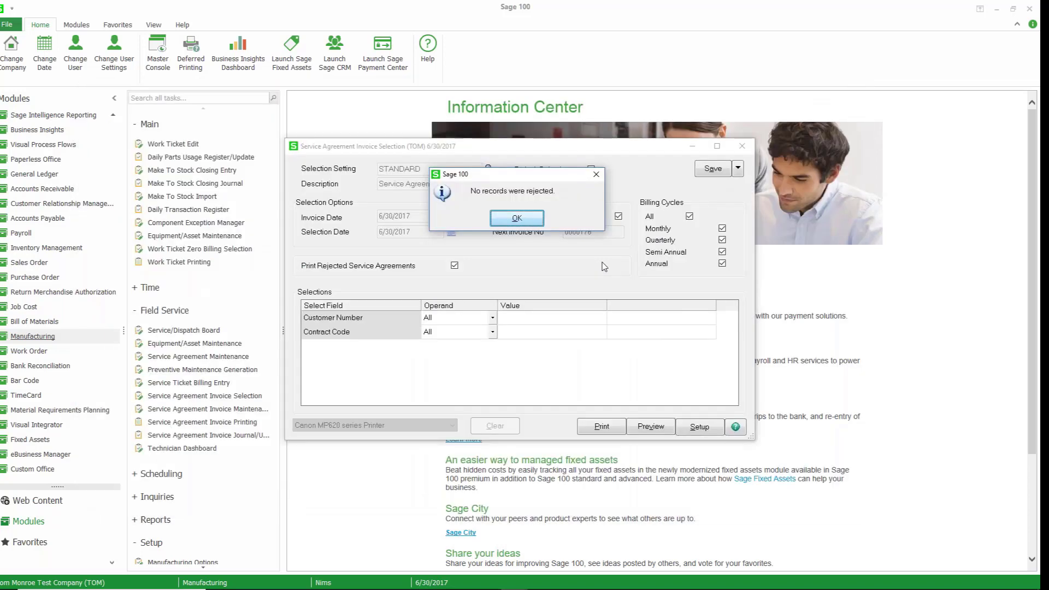
click(530, 220)
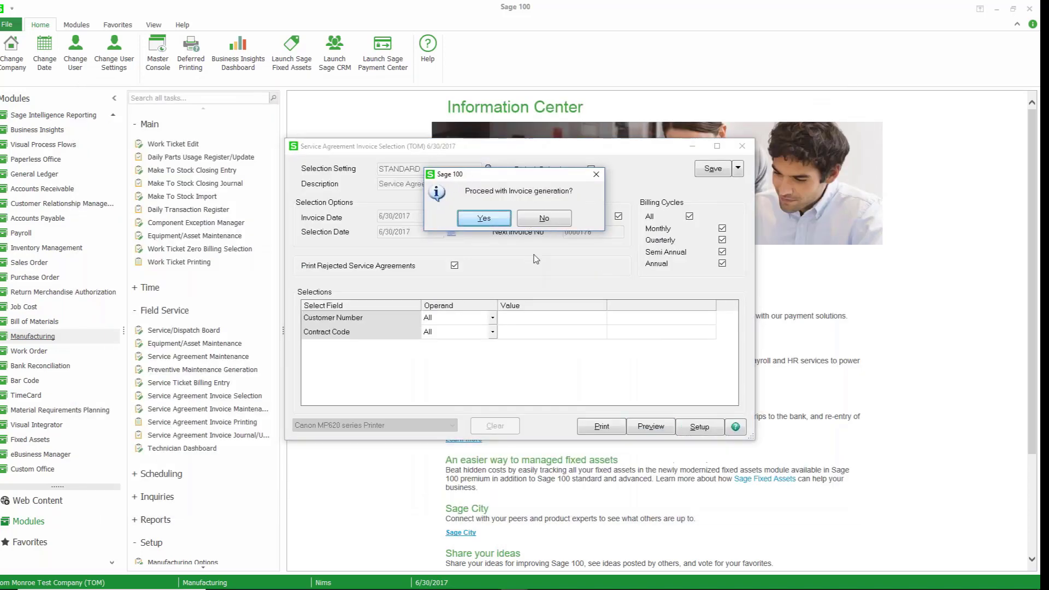
Confirm generation of the service agreement invoices for the 6/30/2017 invoice date.
click(493, 219)
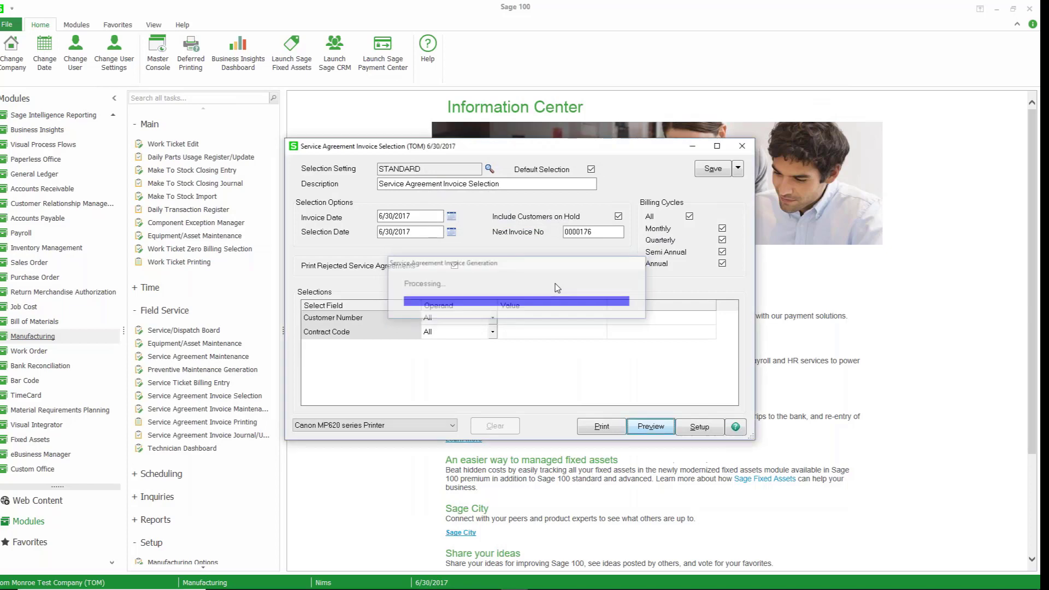
click(518, 220)
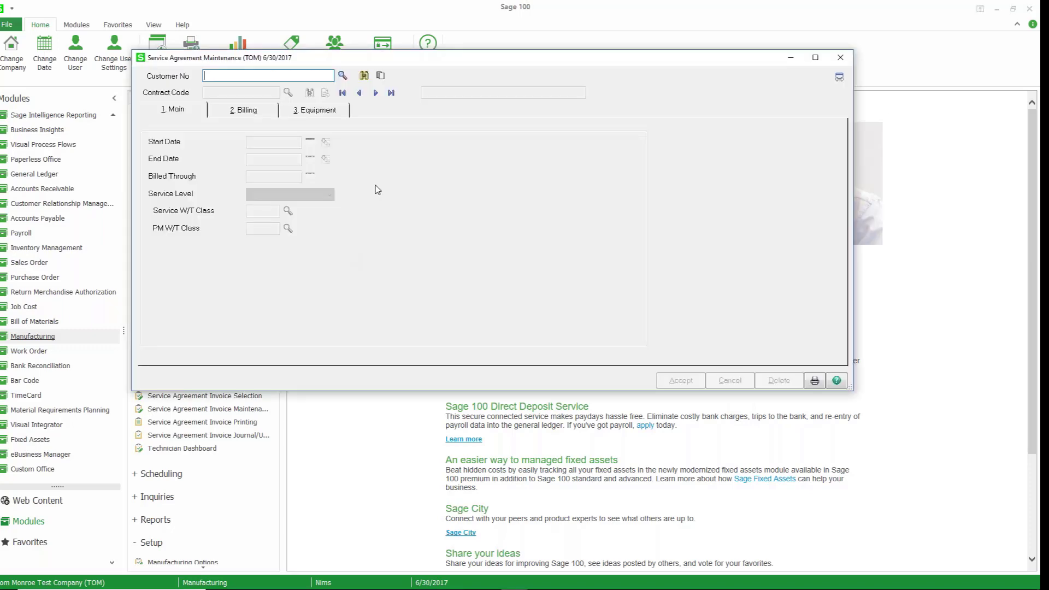
Open the CONT1 service agreement, review its billing settings, then cancel and close the window.
click(363, 76)
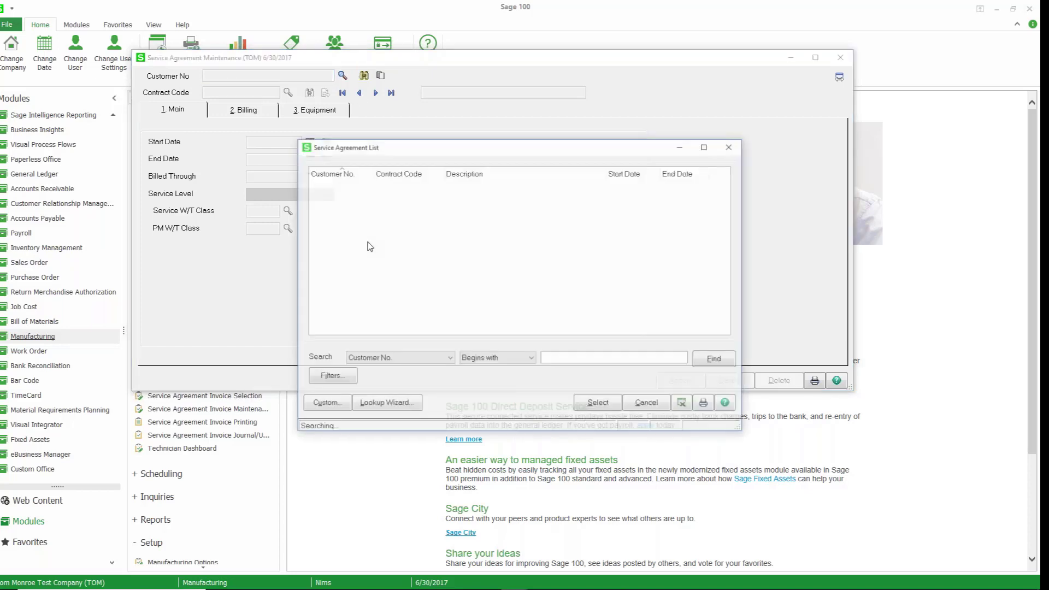
click(389, 194)
double_click(389, 194)
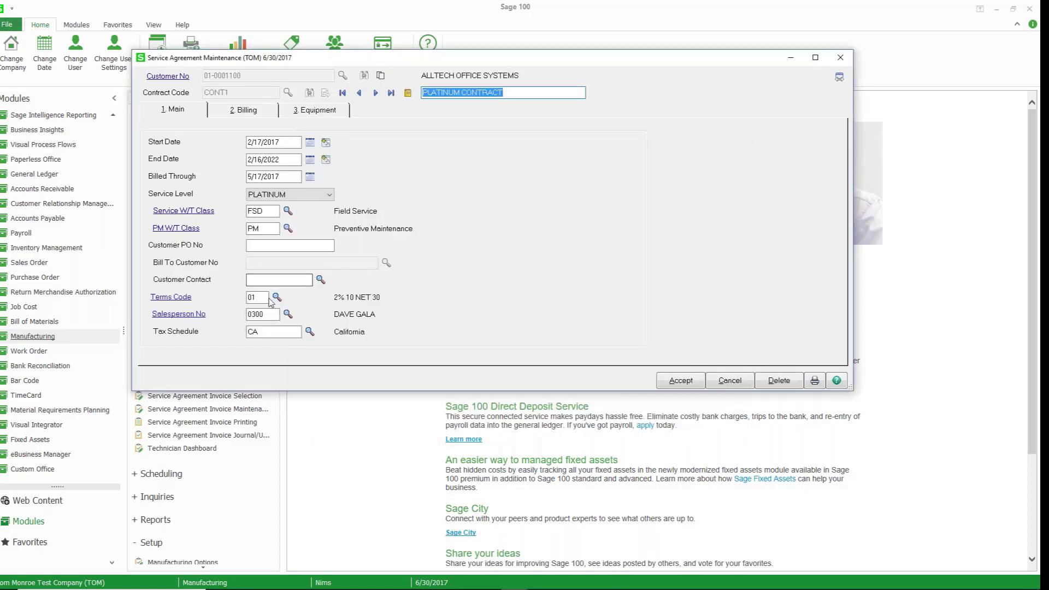
click(247, 111)
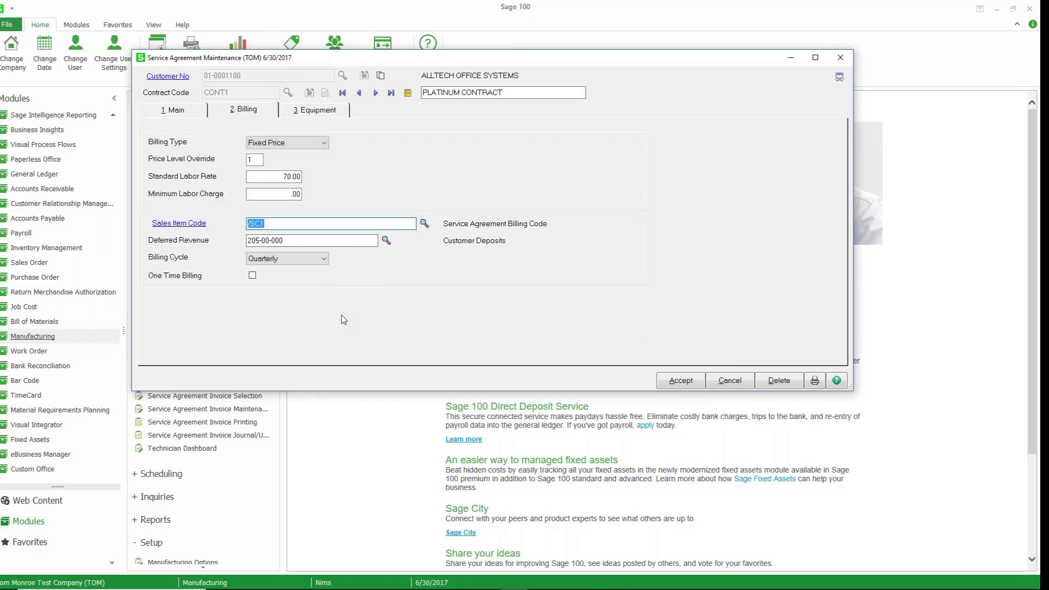
click(719, 381)
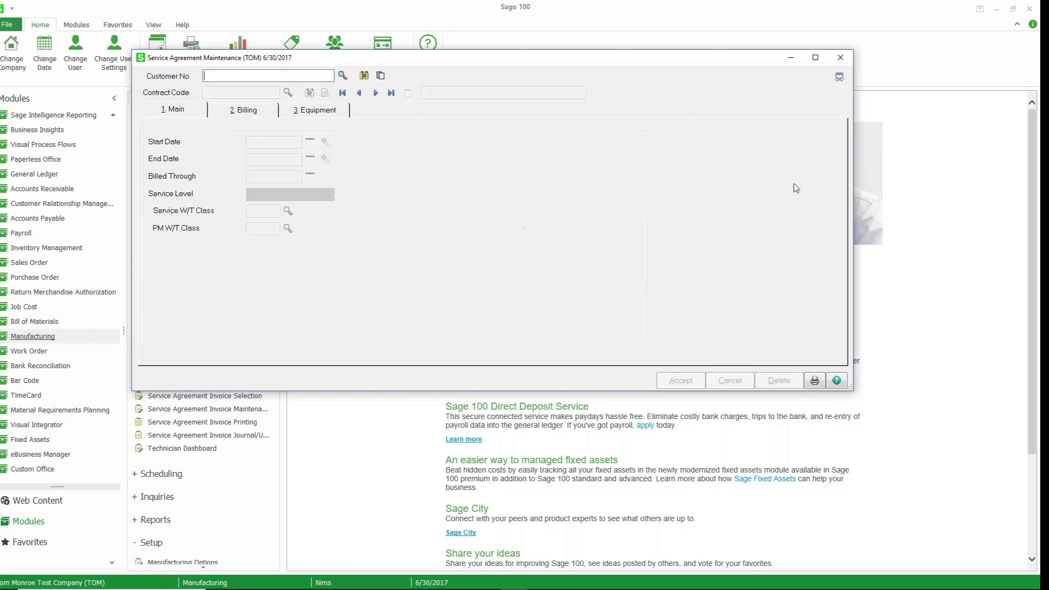
click(840, 57)
Open miscellaneous item SC1 in Common Information and review its accounts receivable options, including Post Sales by Division.
scroll(88, 155, up, 2)
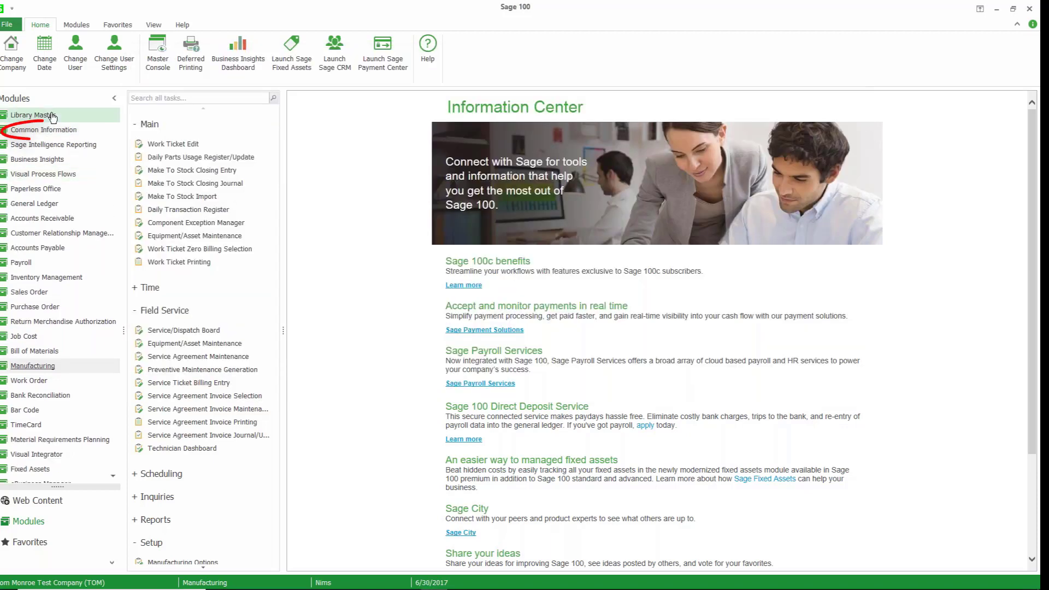
click(54, 135)
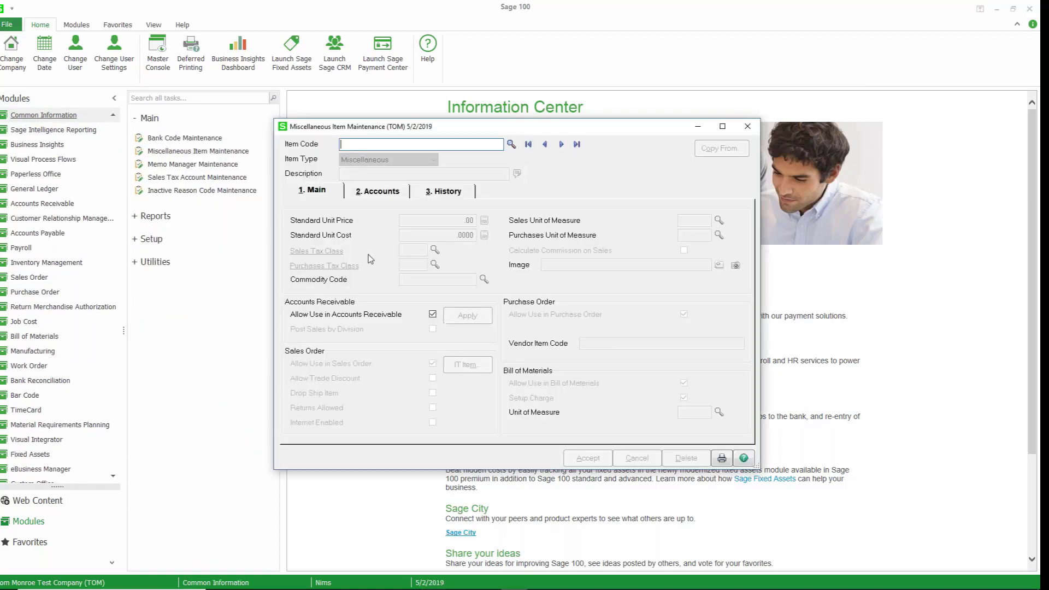
click(511, 145)
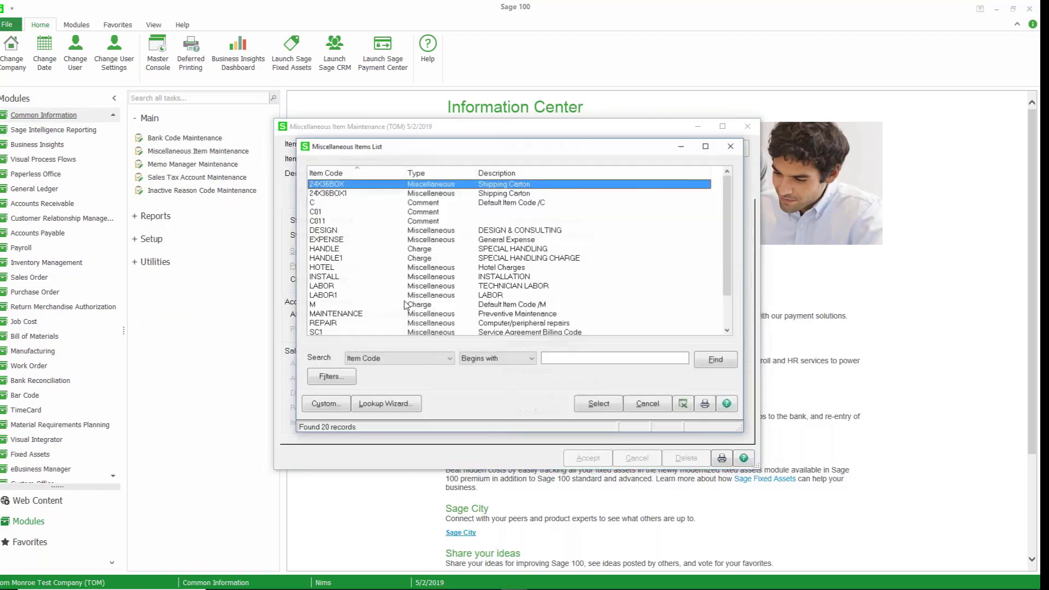
double_click(353, 332)
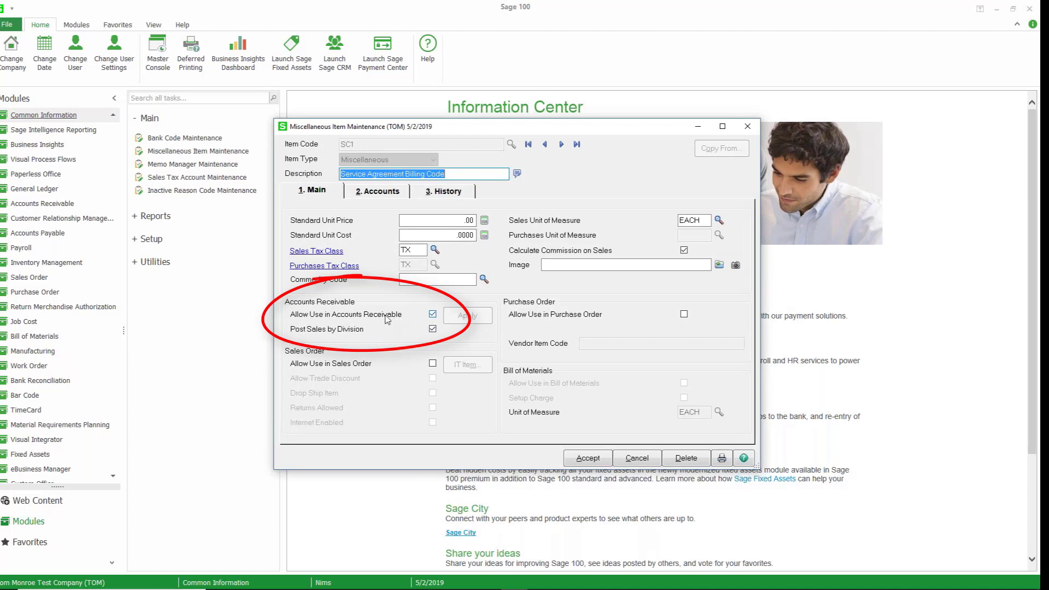
click(433, 328)
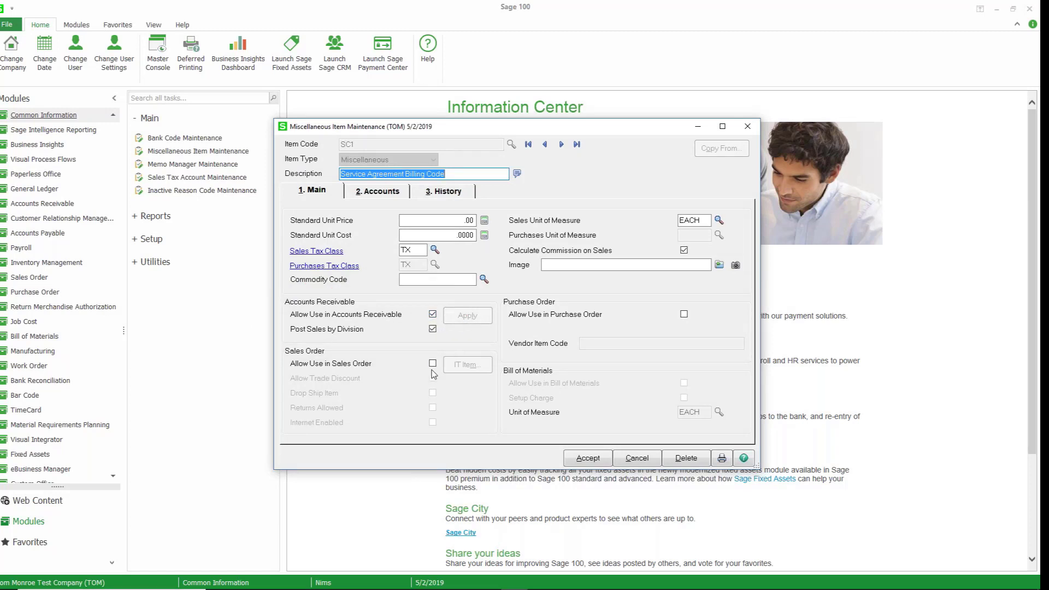
click(585, 456)
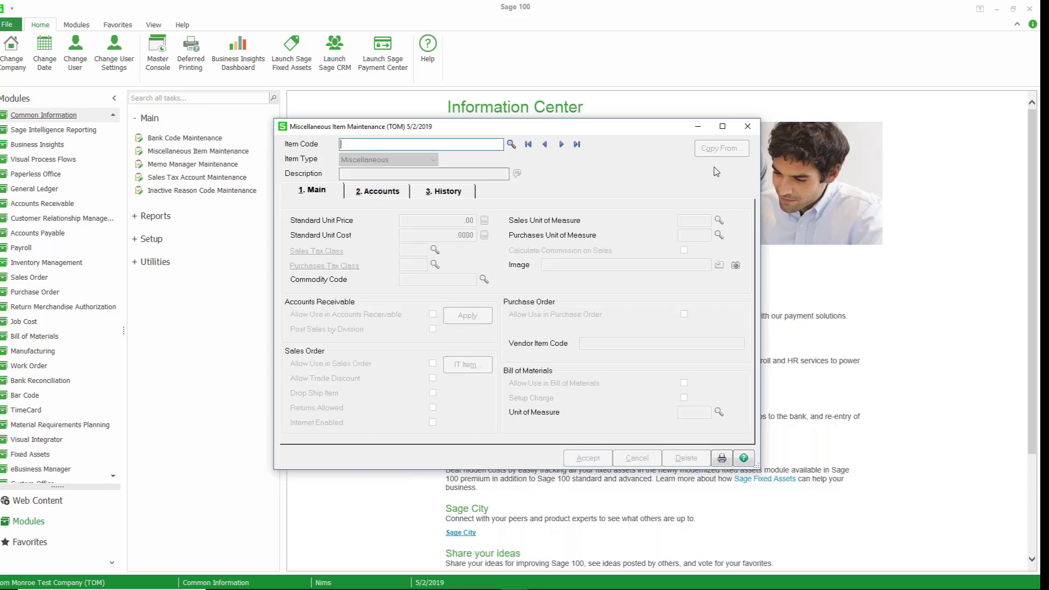
click(748, 127)
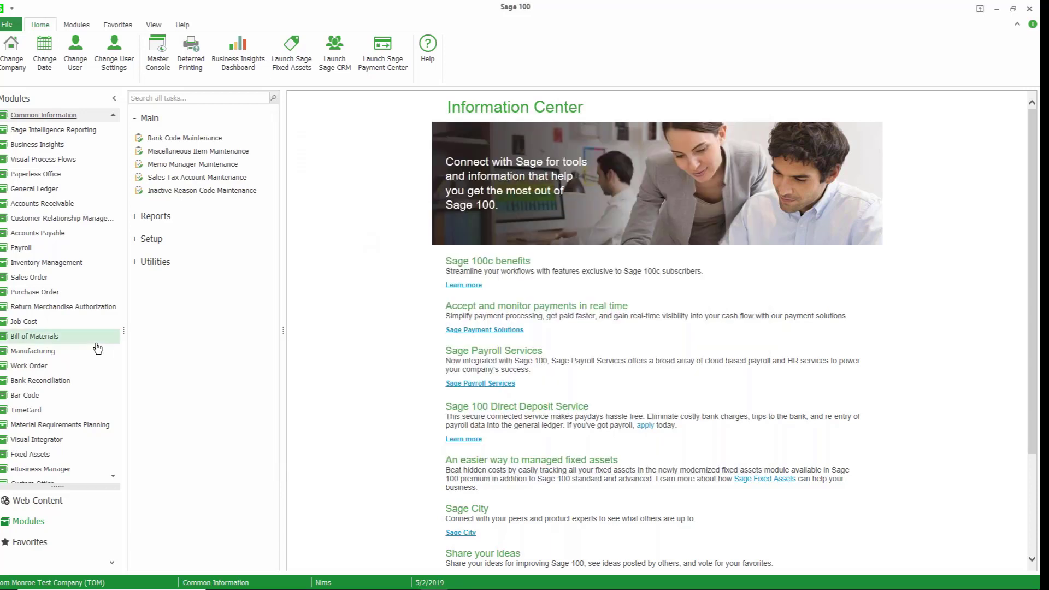
Open service agreement invoice 0000176-IN and review its header, lines and totals before accepting it.
click(98, 356)
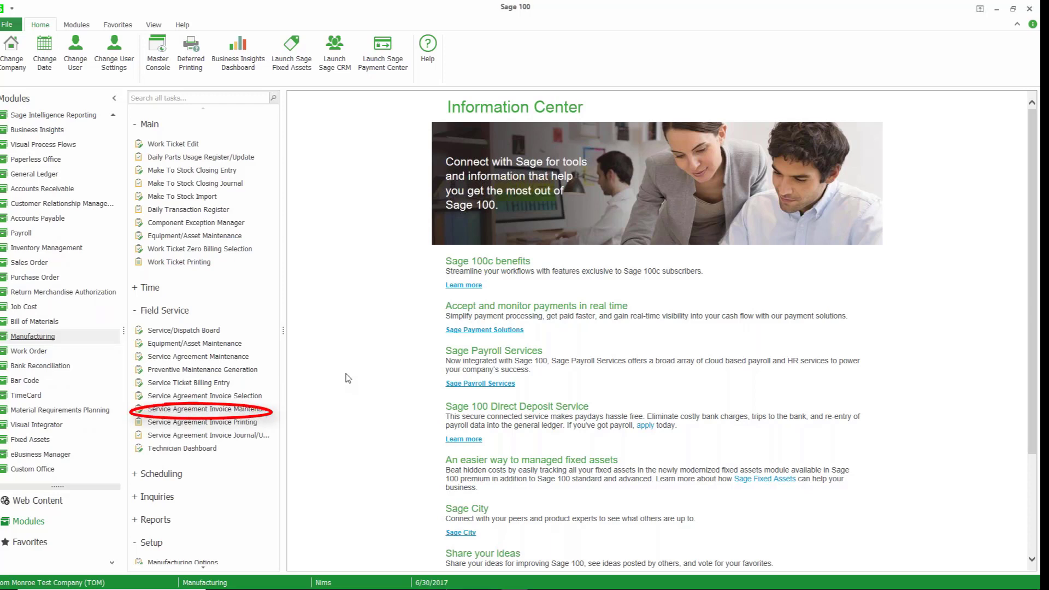
click(413, 141)
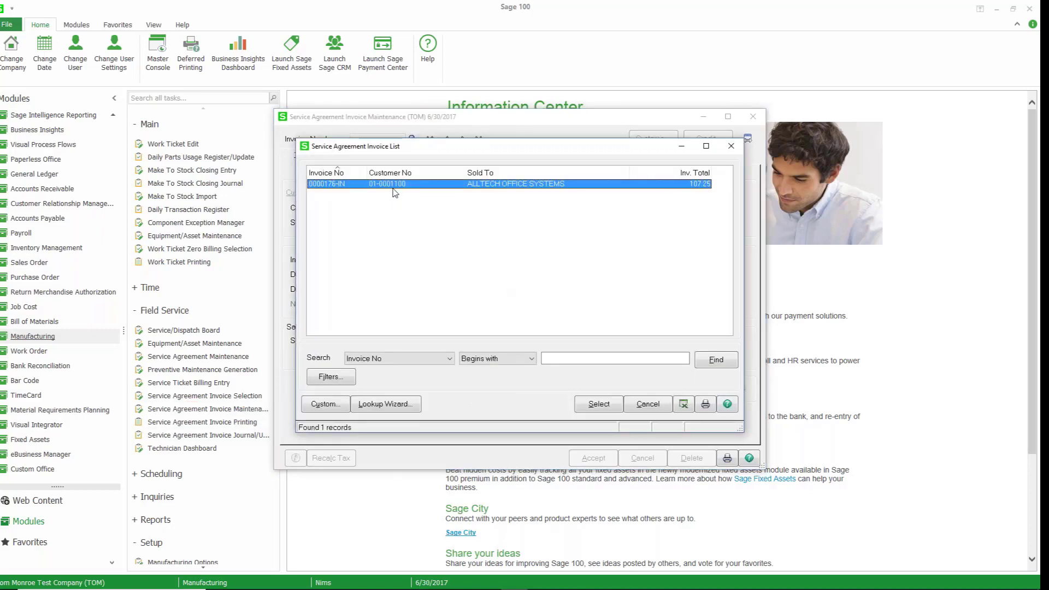
double_click(392, 185)
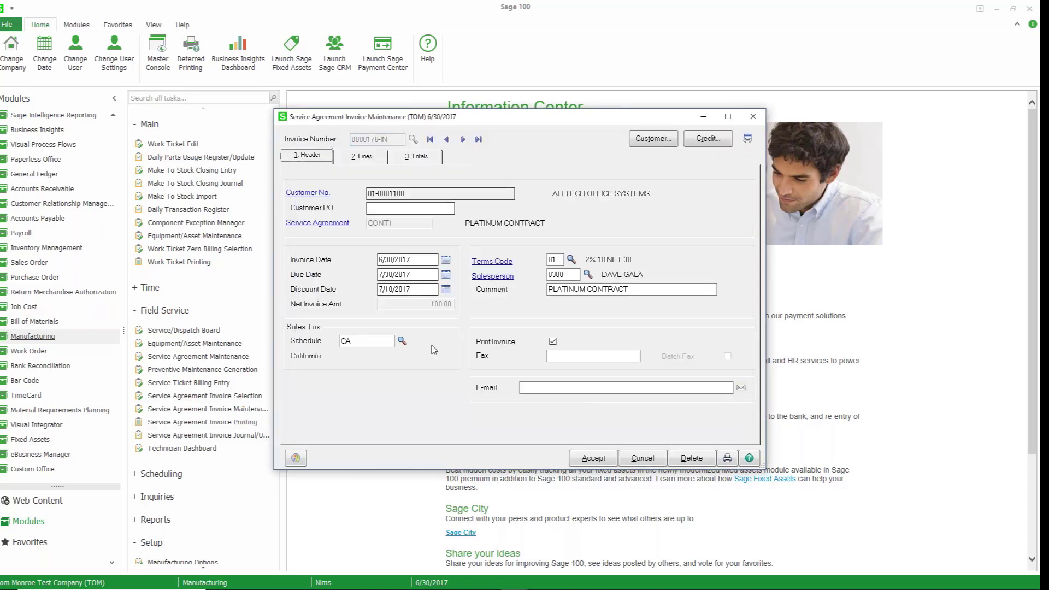
click(381, 159)
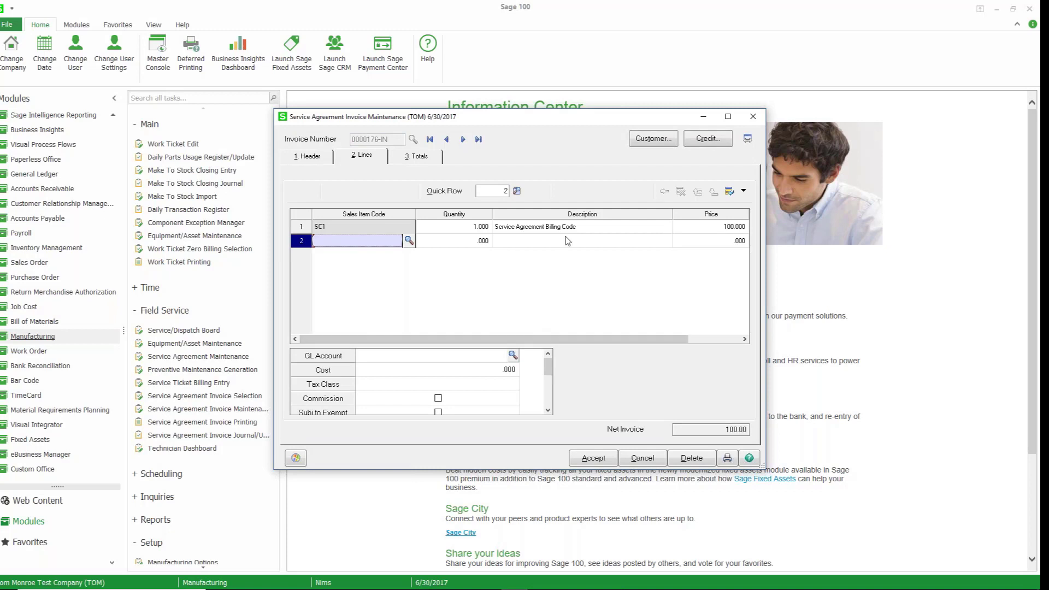
drag(604, 338, 659, 339)
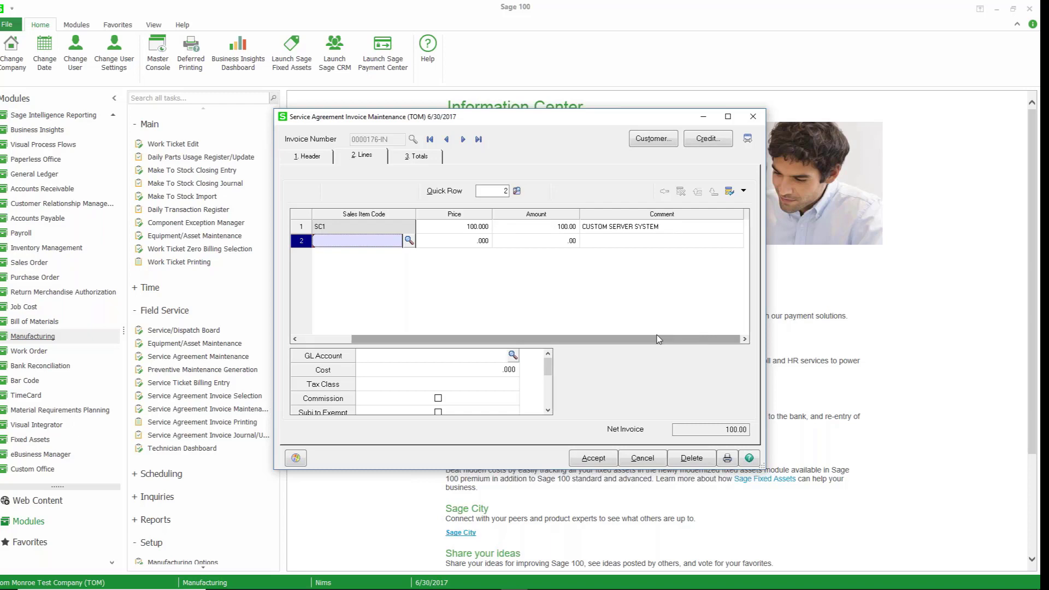
click(420, 158)
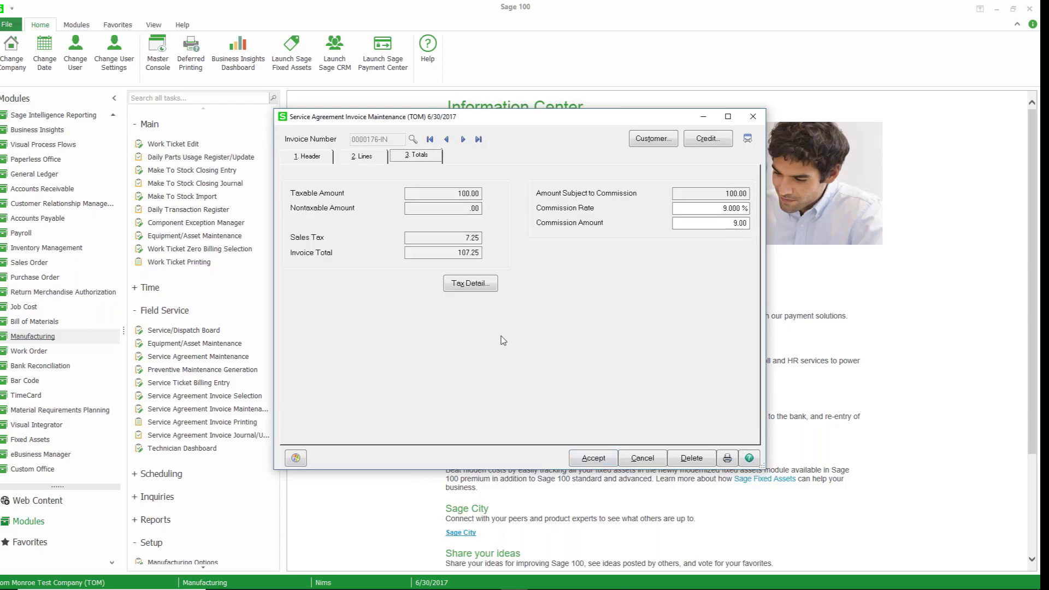
click(583, 459)
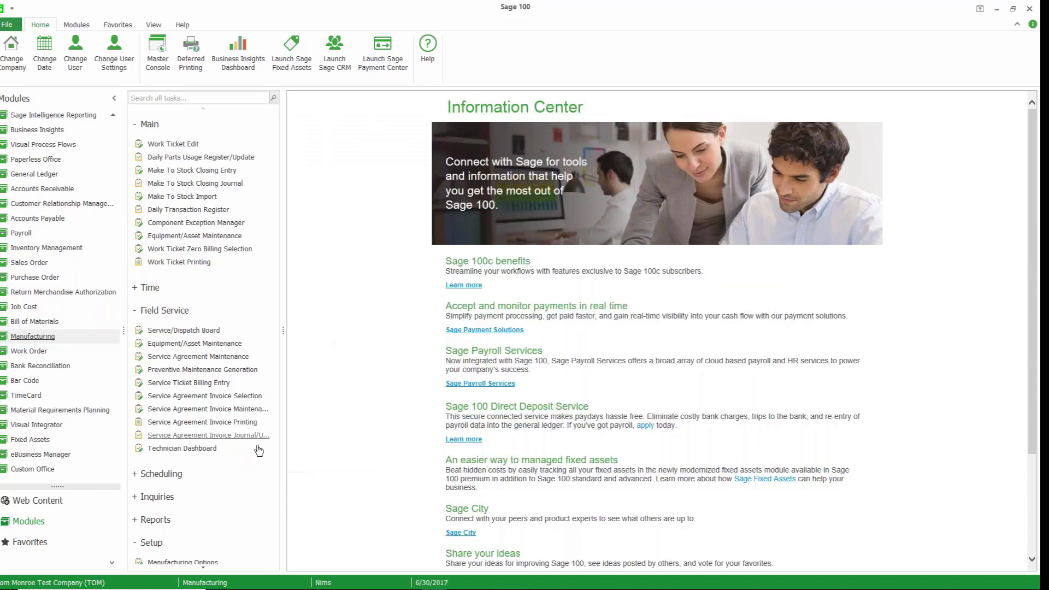
Print the Service Agreement Invoice Journal for 6/30/2017 and review all its pages, then close the report.
click(227, 441)
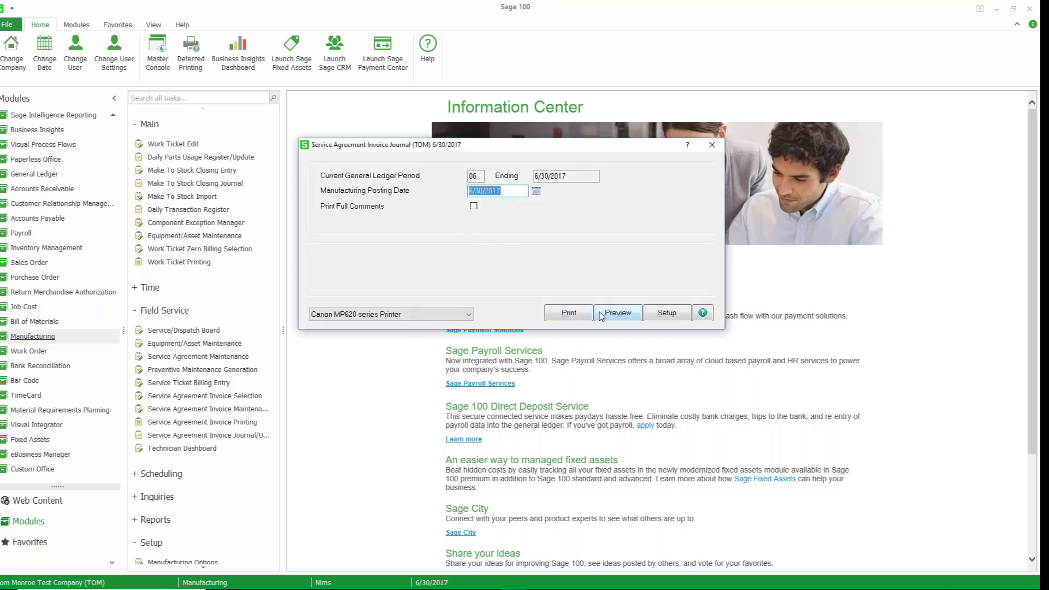
click(581, 318)
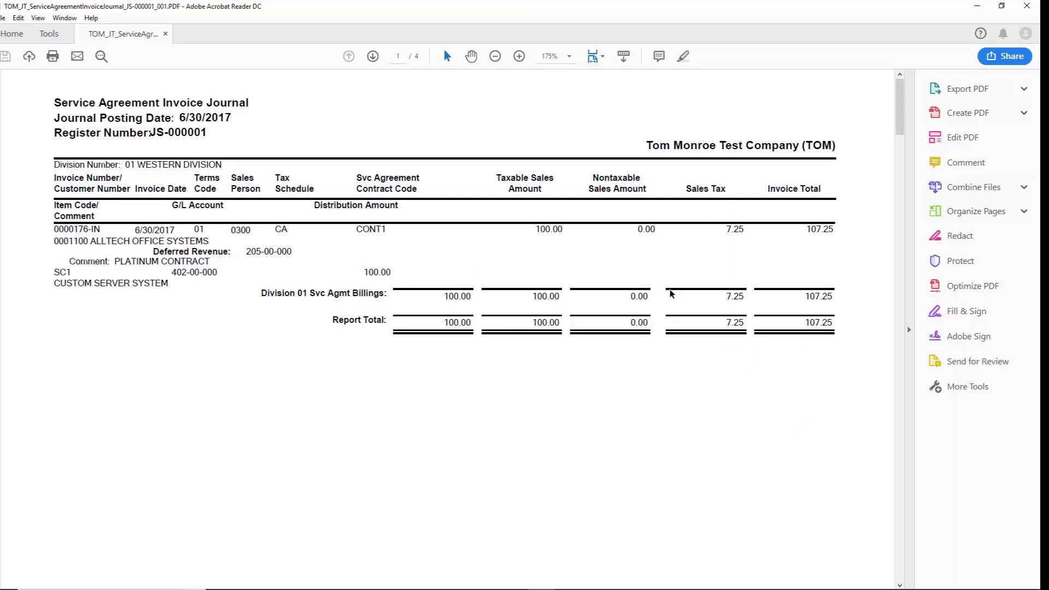
scroll(607, 335, down, 10)
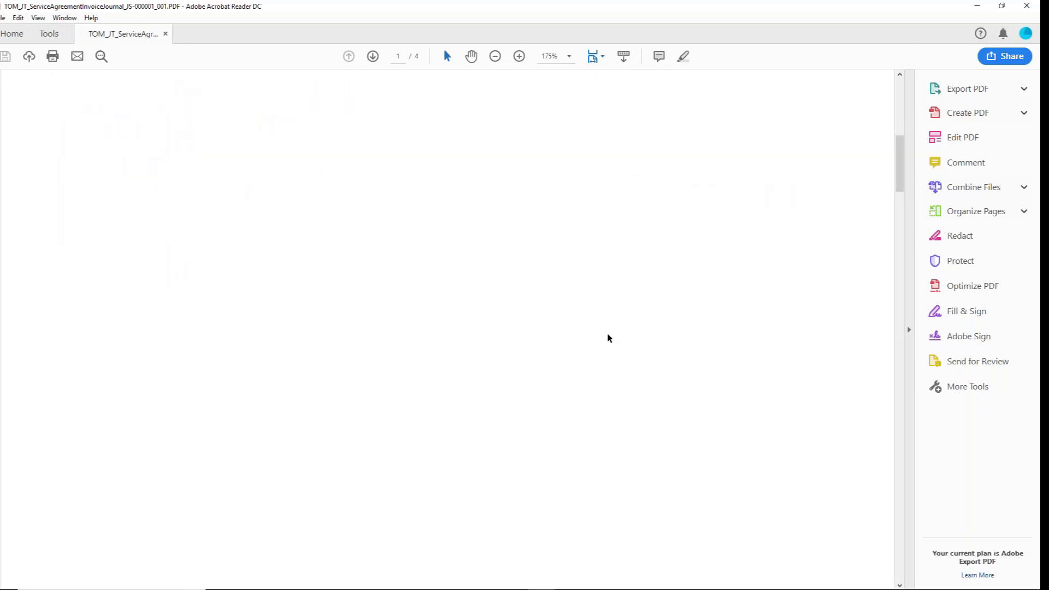
scroll(609, 337, down, 10)
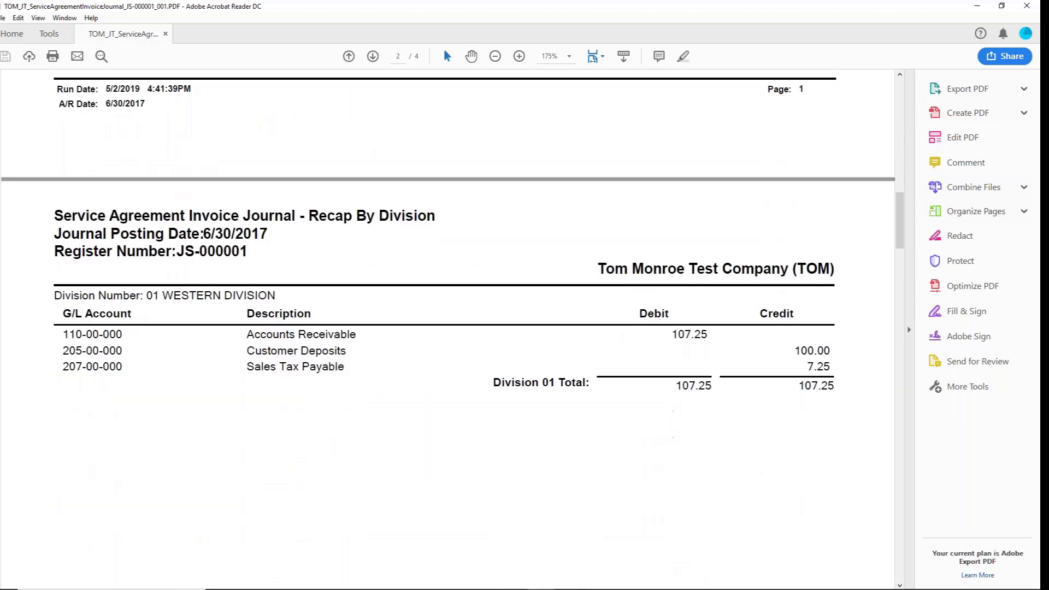
scroll(610, 337, down, 10)
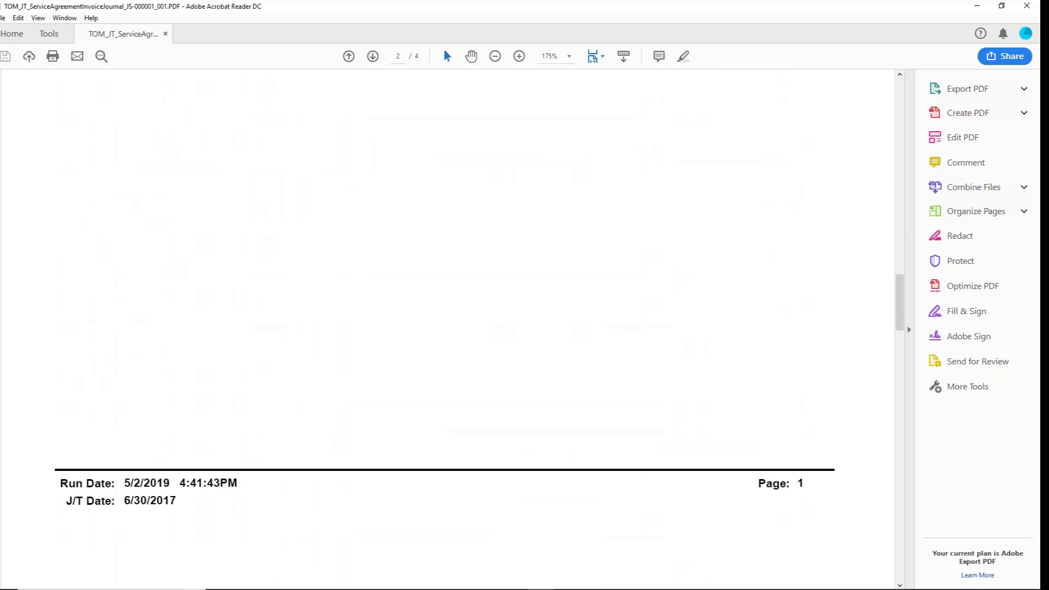
scroll(448, 328, down, 5)
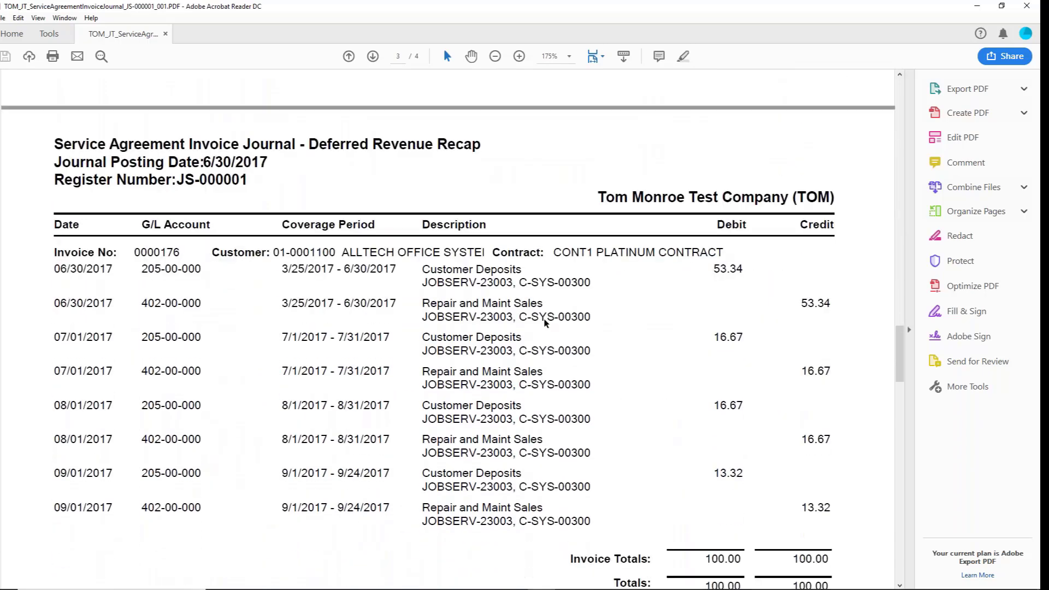
scroll(482, 352, down, 4)
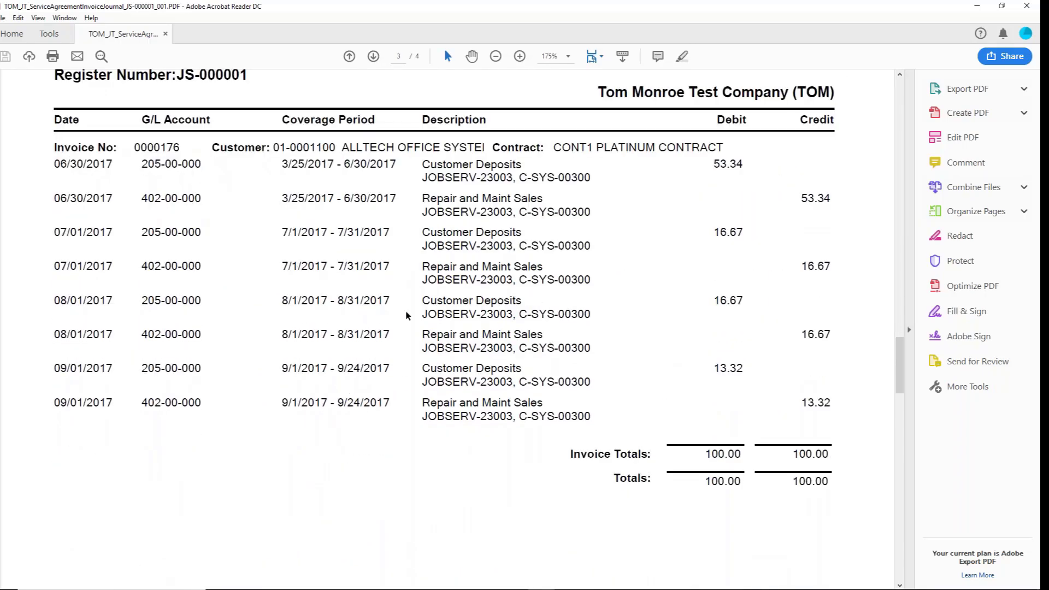
scroll(639, 272, down, 10)
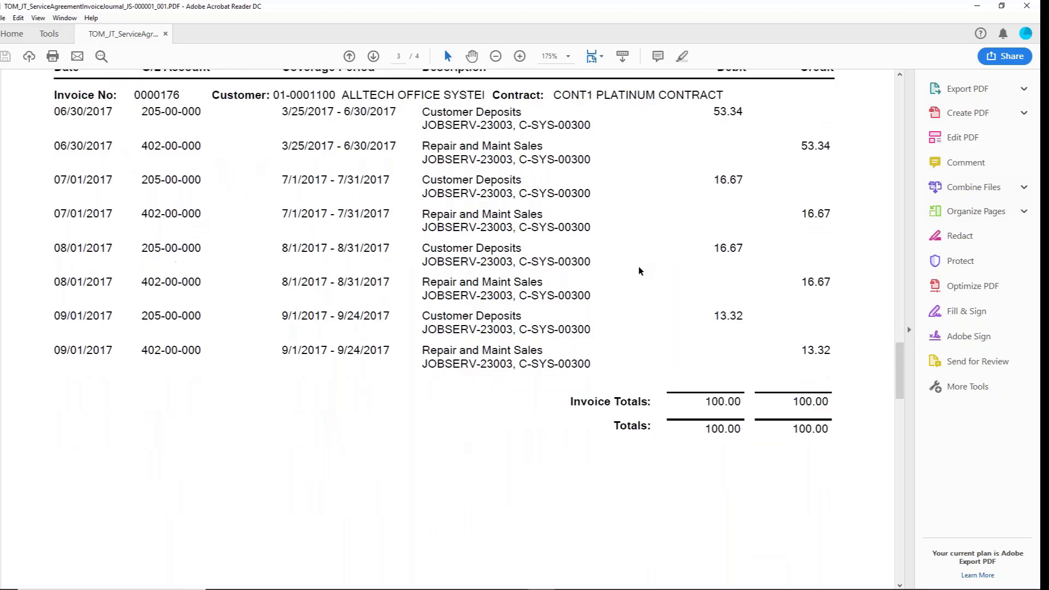
scroll(633, 295, down, 10)
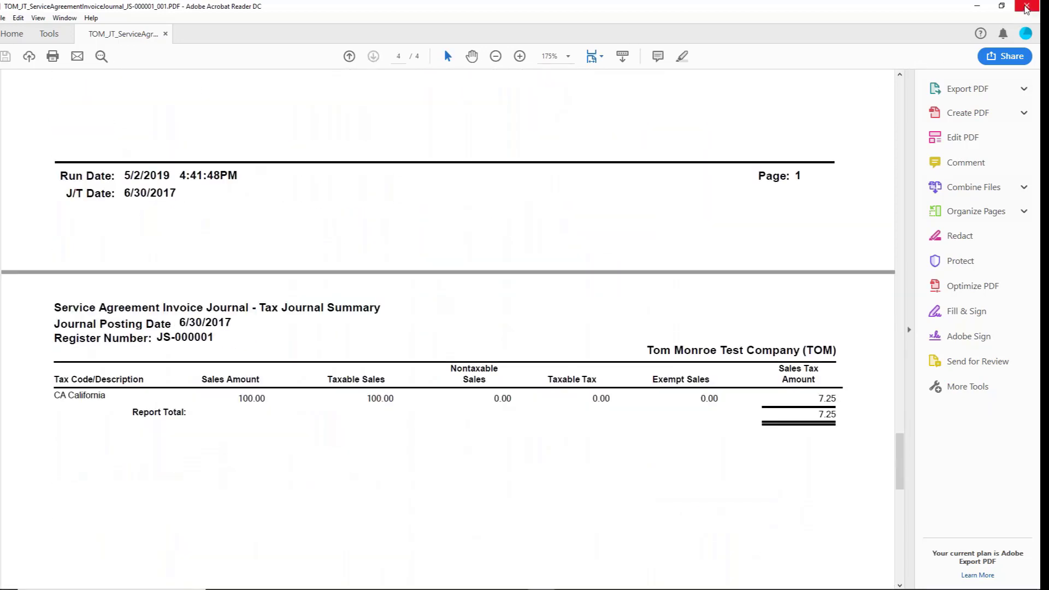
click(1026, 8)
Update the journal, then print the Manufacturing Daily Transaction Register and review its postings.
click(510, 219)
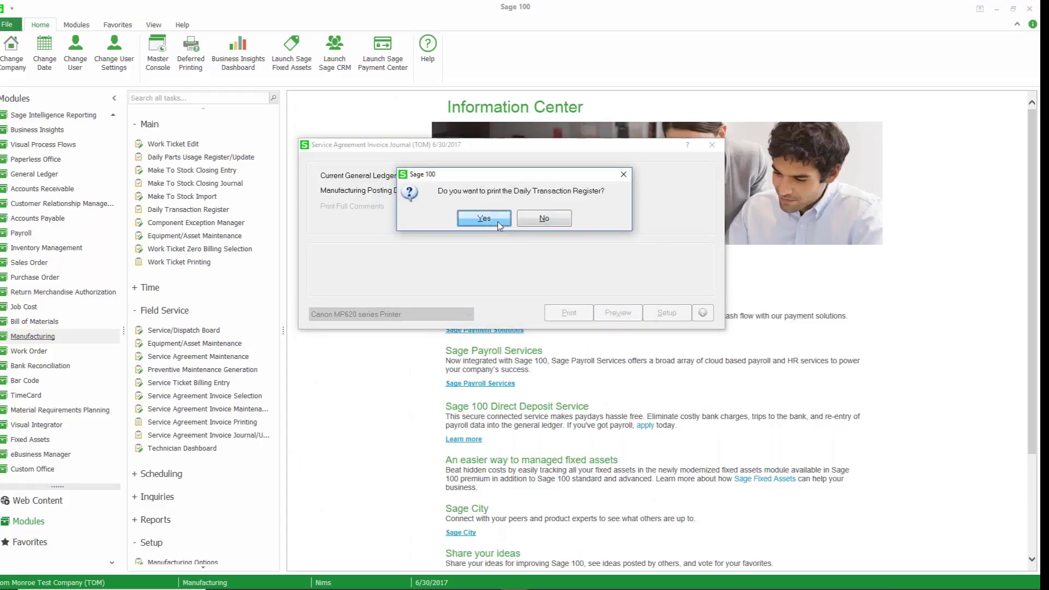
click(483, 221)
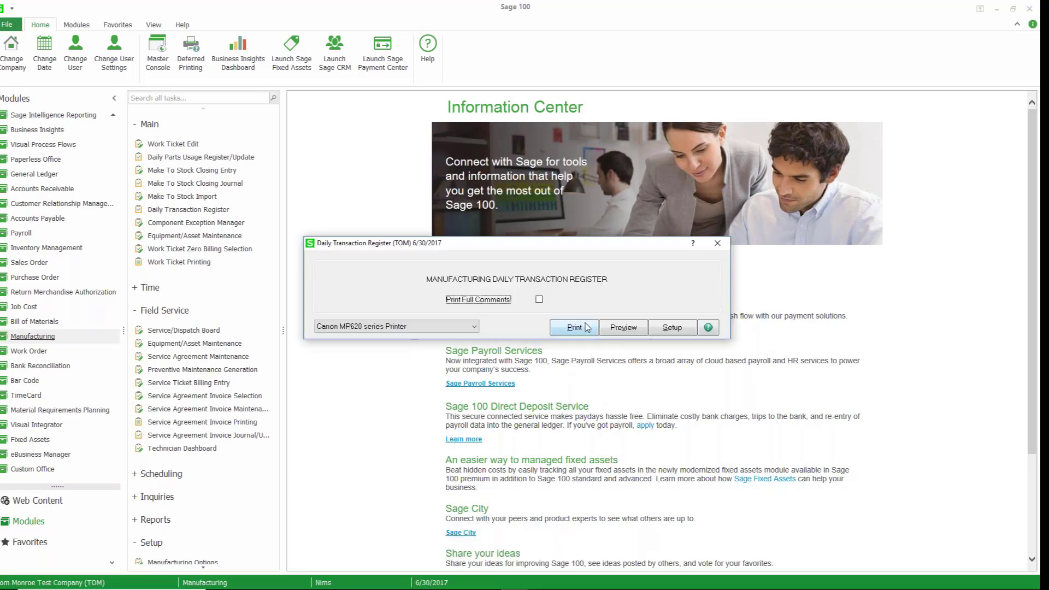
click(586, 328)
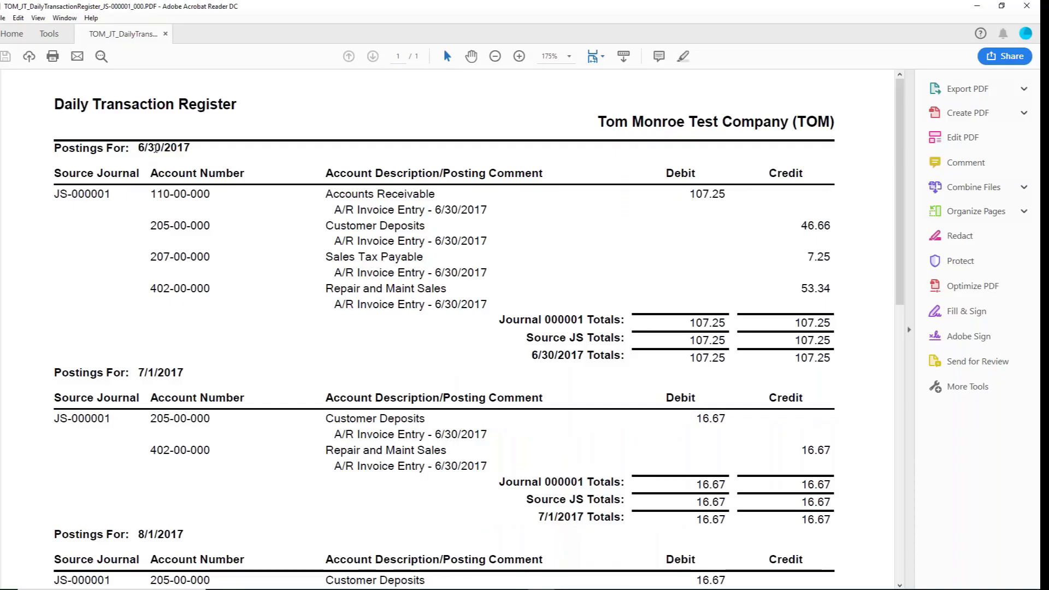
drag(145, 148, 178, 148)
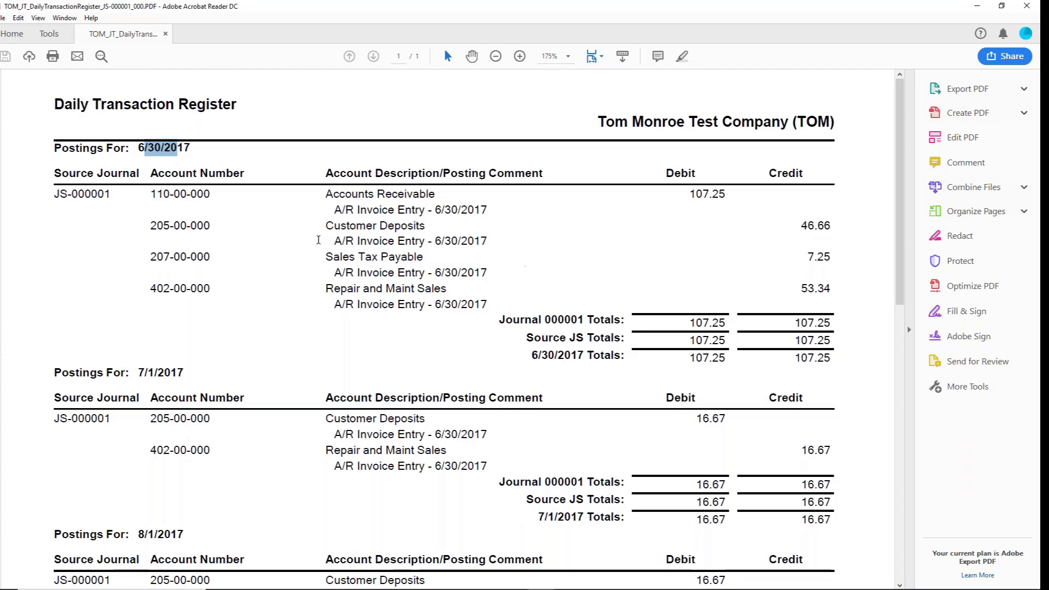
scroll(612, 352, down, 2)
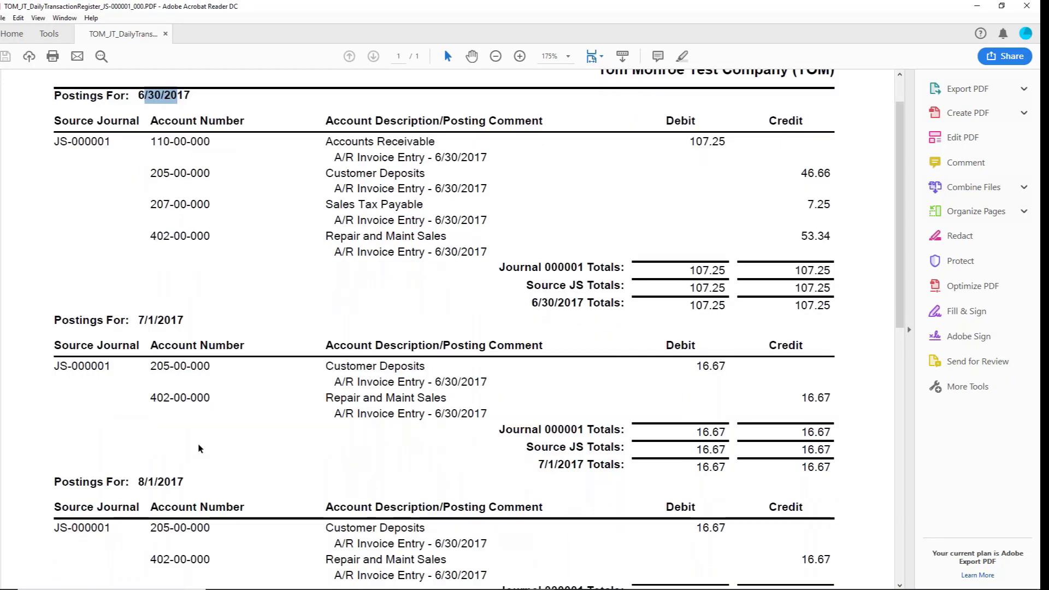
scroll(203, 442, down, 4)
scroll(218, 431, down, 2)
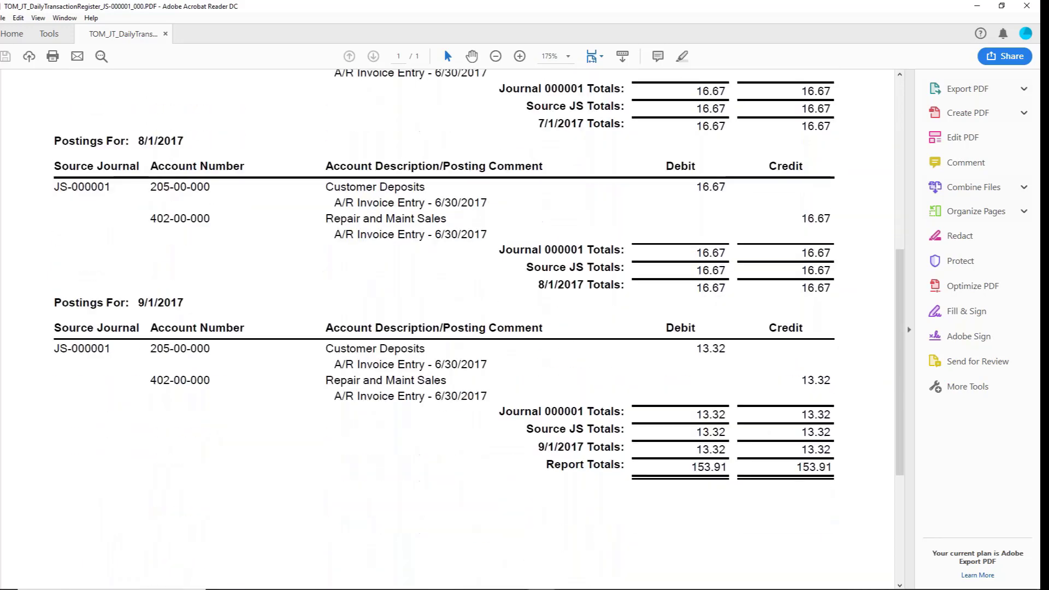
Review the Daily Transaction Register's deferred postings to customer deposits and repair and maintenance sales for each month.
scroll(233, 270, up, 1)
scroll(233, 269, up, 2)
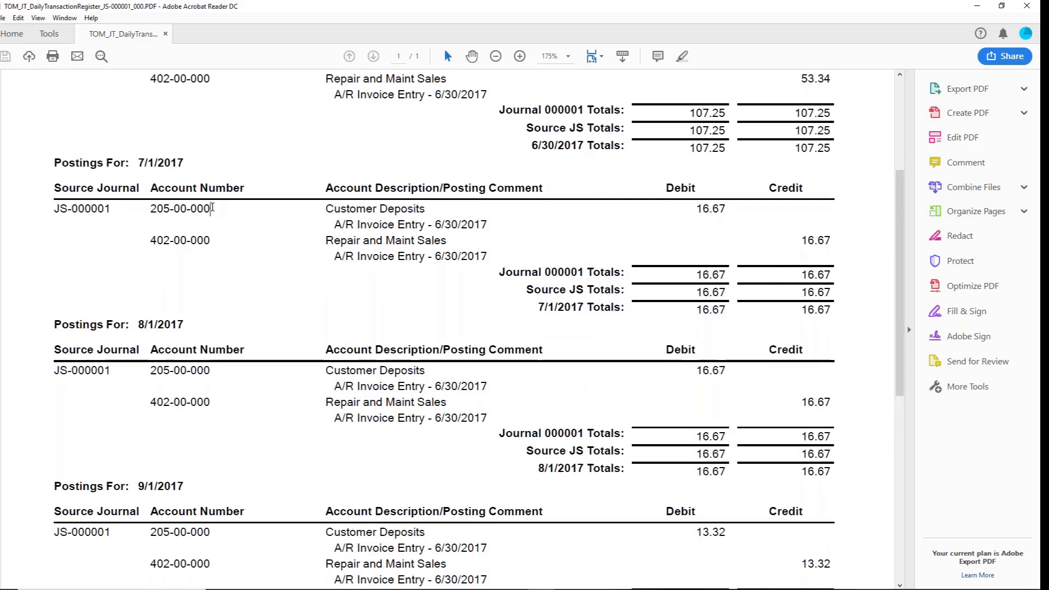
drag(212, 208, 146, 208)
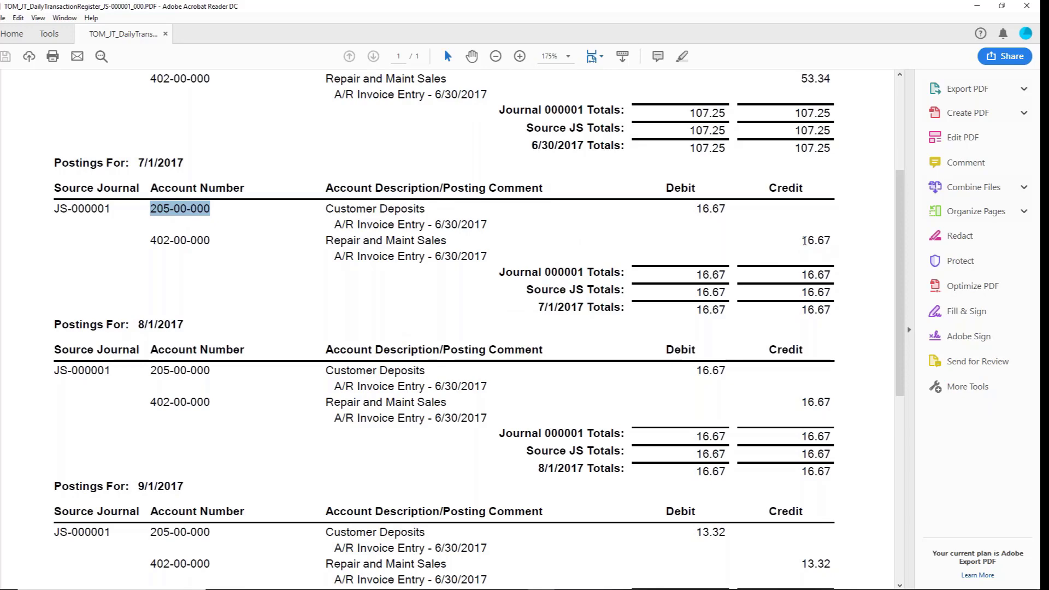
drag(804, 241, 832, 242)
scroll(832, 241, up, 2)
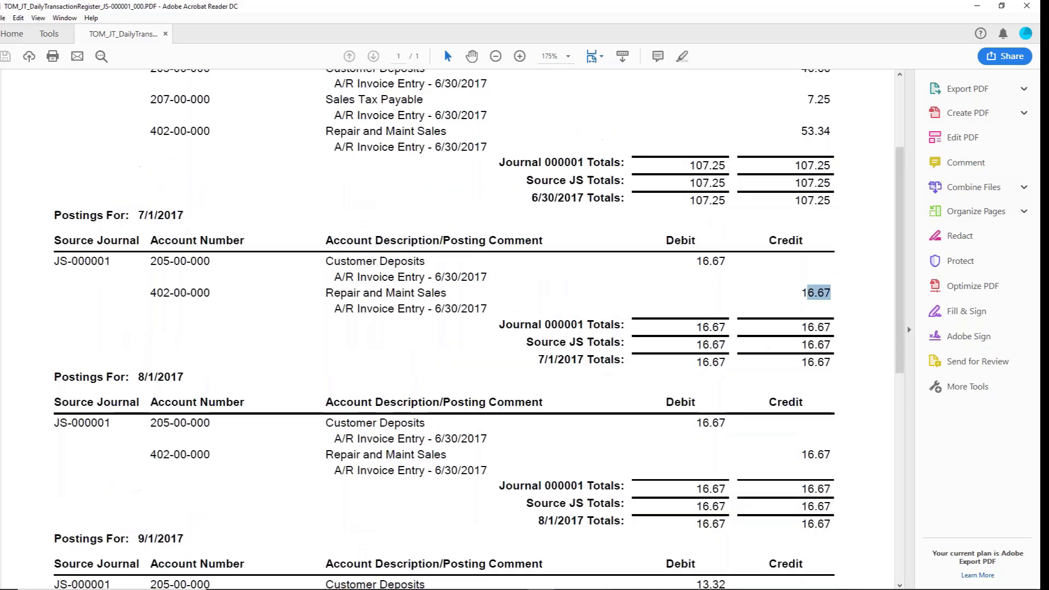
scroll(615, 375, up, 6)
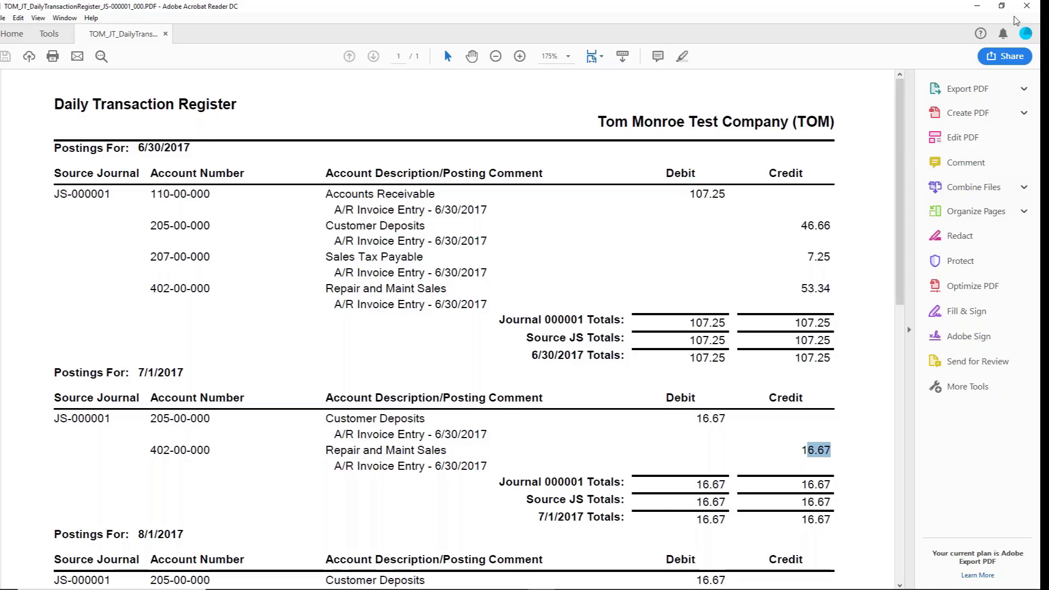
Close the register report and update the Daily Transaction Register.
click(1026, 6)
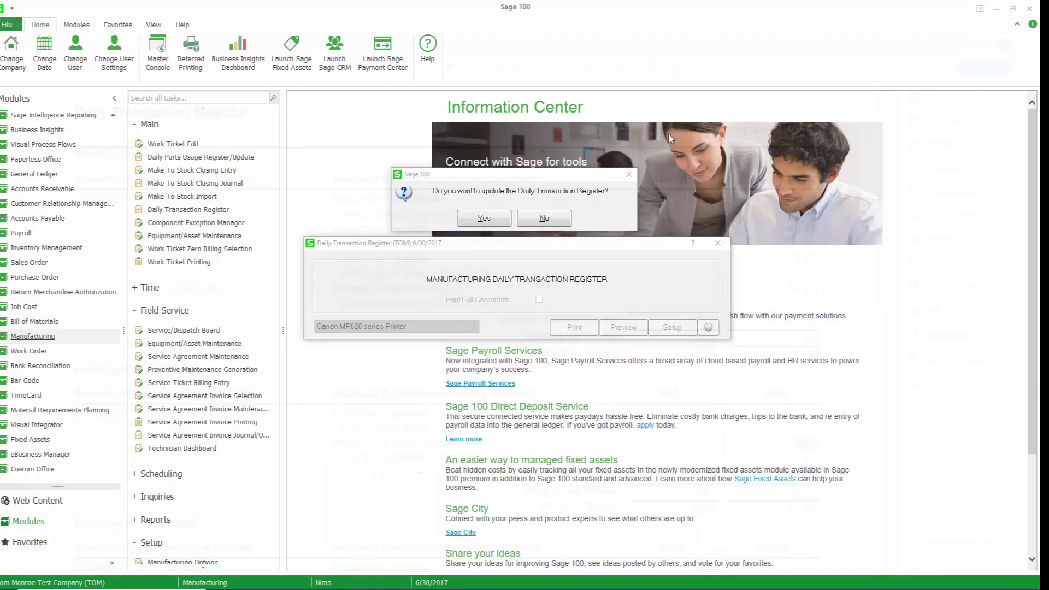
click(495, 217)
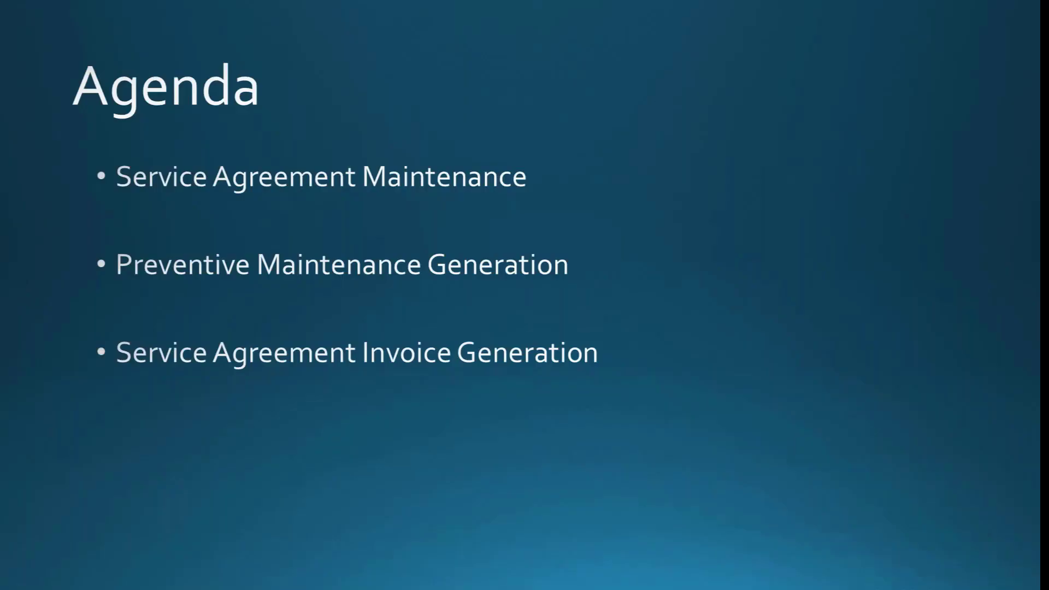